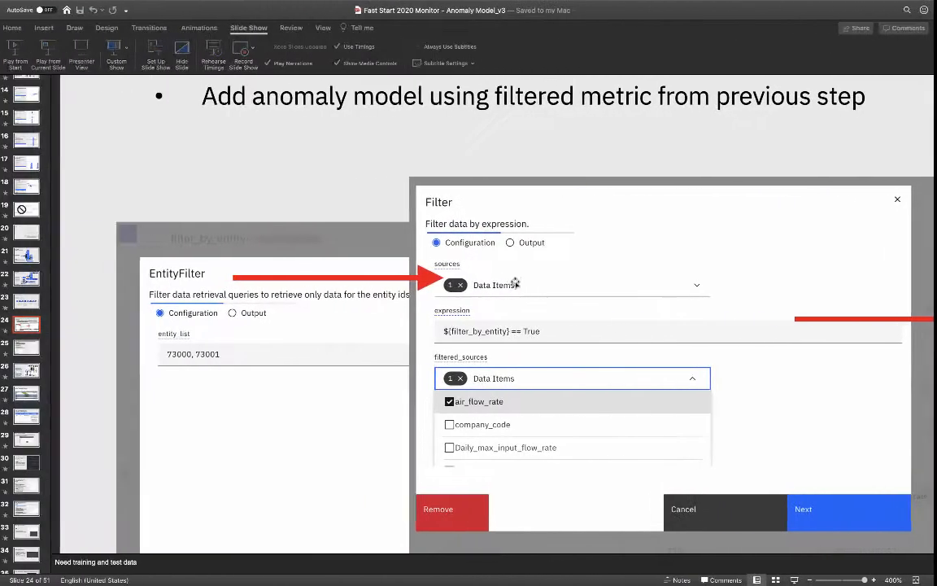
# Step: Switch to Notes and copy the Filter output name run_status_entity_73000
pyautogui.hotkey('ctrl', 'Left')
pyautogui.click(100, 351)
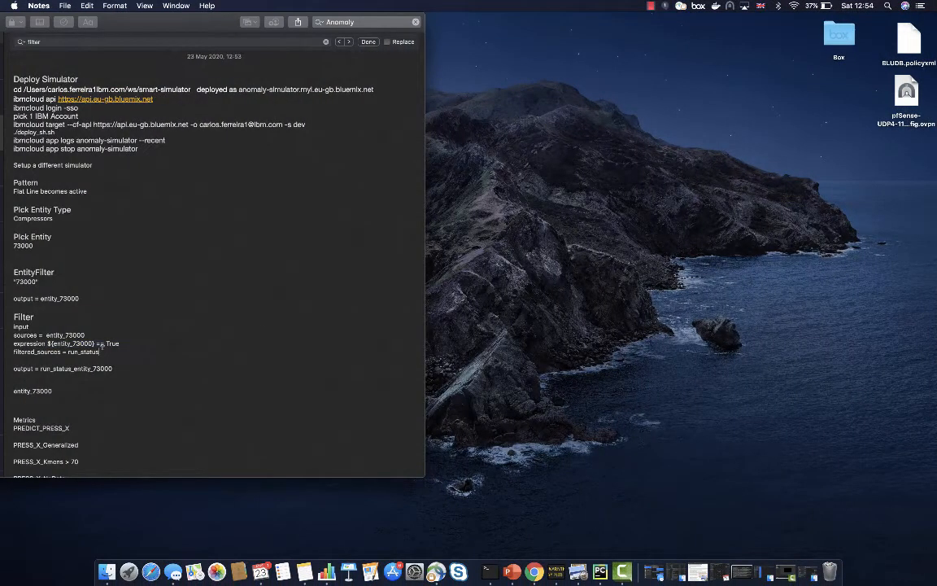
pyautogui.doubleClick(47, 367)
pyautogui.hotkey('ctrl', 'c')
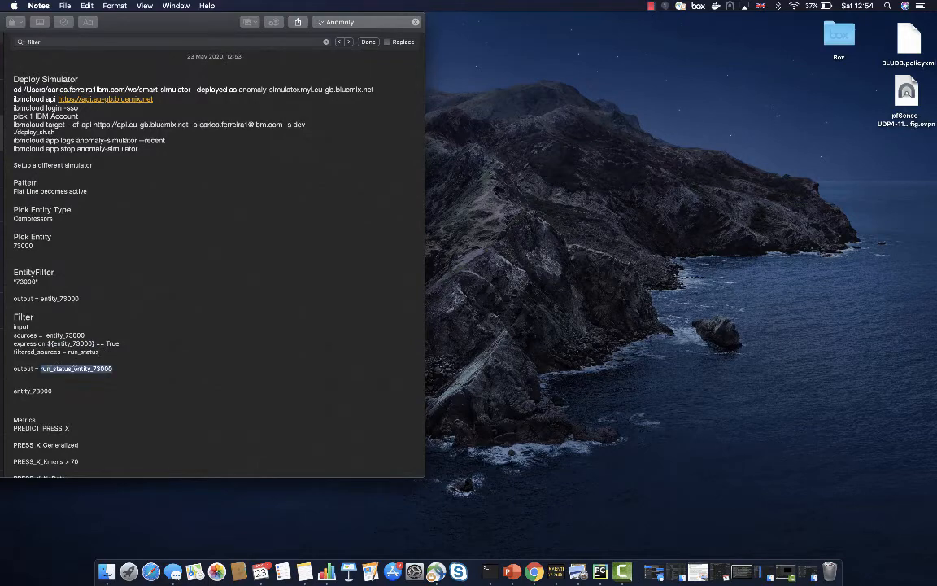
# Step: Back in Maximo Asset Monitor, name the Filter's output metric run_status_entity_73000 and create the data item
pyautogui.hotkey('ctrl', 'Right')
pyautogui.hotkey('ctrl', 'Right')
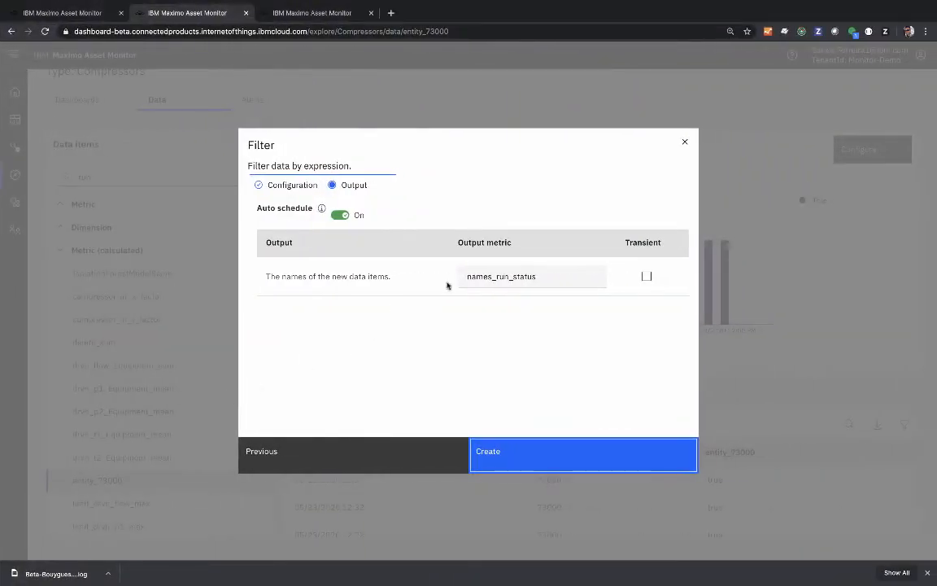
pyautogui.doubleClick(482, 276)
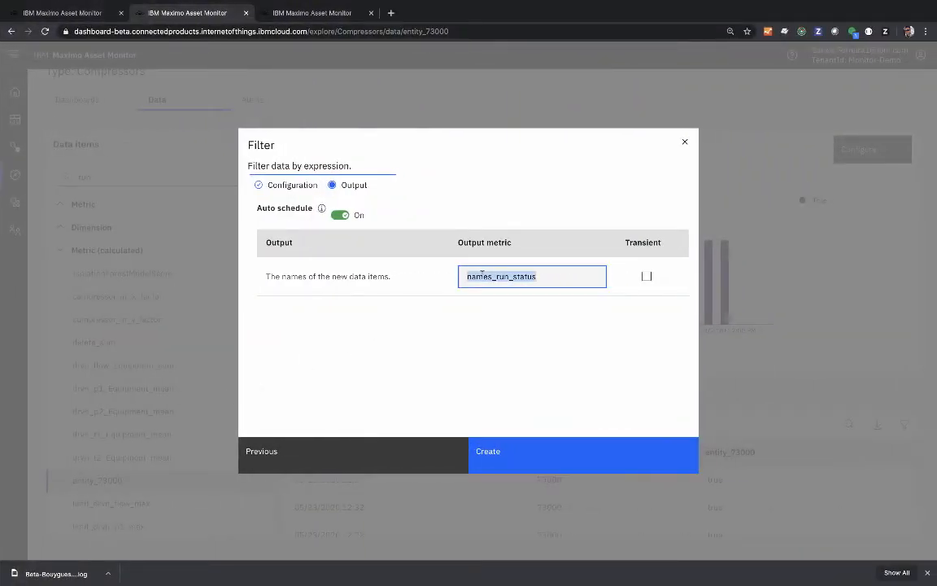
pyautogui.hotkey('ctrl', 'v')
pyautogui.click(555, 463)
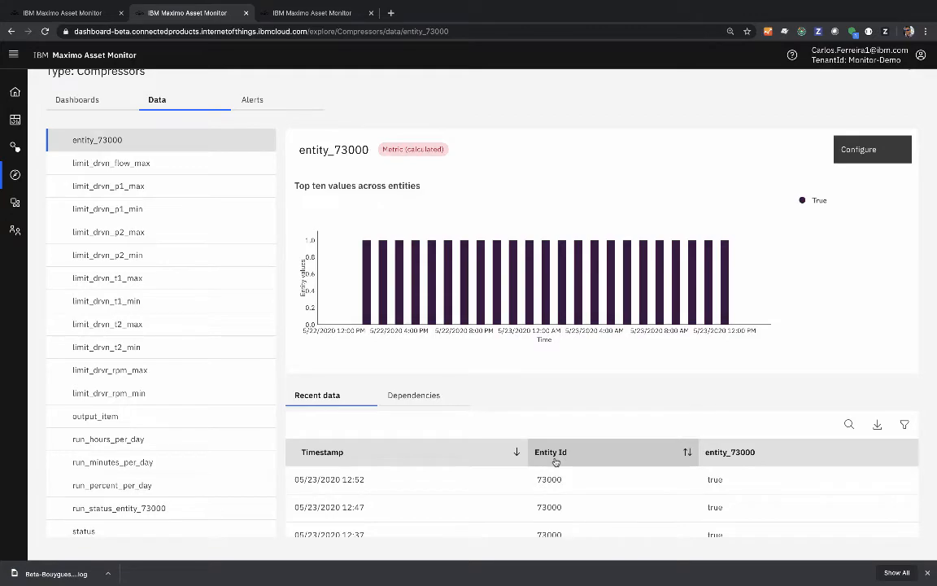
# Step: Copy the anomaly output name run_status_entity_73000_score from Notes and return to Maximo Asset Monitor
pyautogui.hotkey('ctrl', 'Left')
pyautogui.hotkey('ctrl', 'Left')
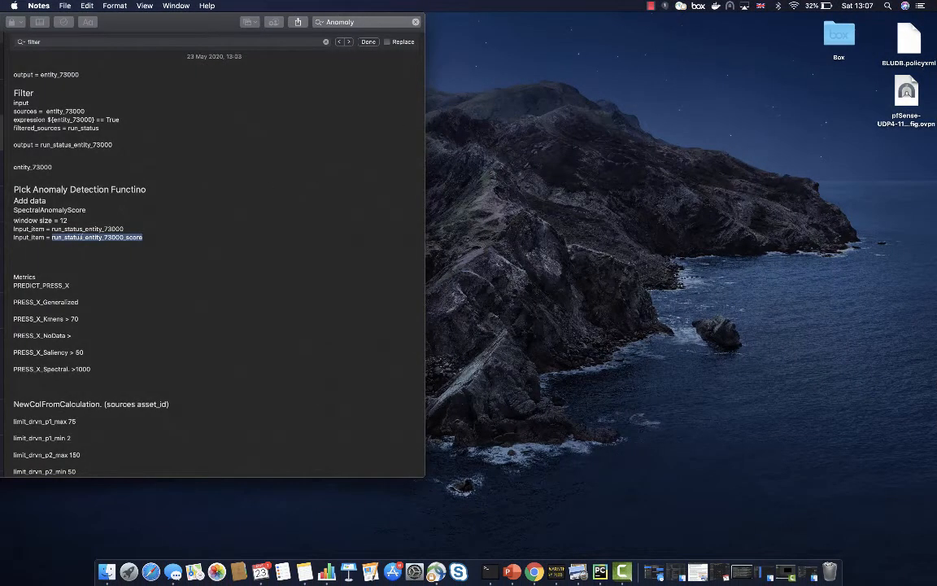
pyautogui.hotkey('ctrl', 'Right')
pyautogui.hotkey('ctrl', 'Right')
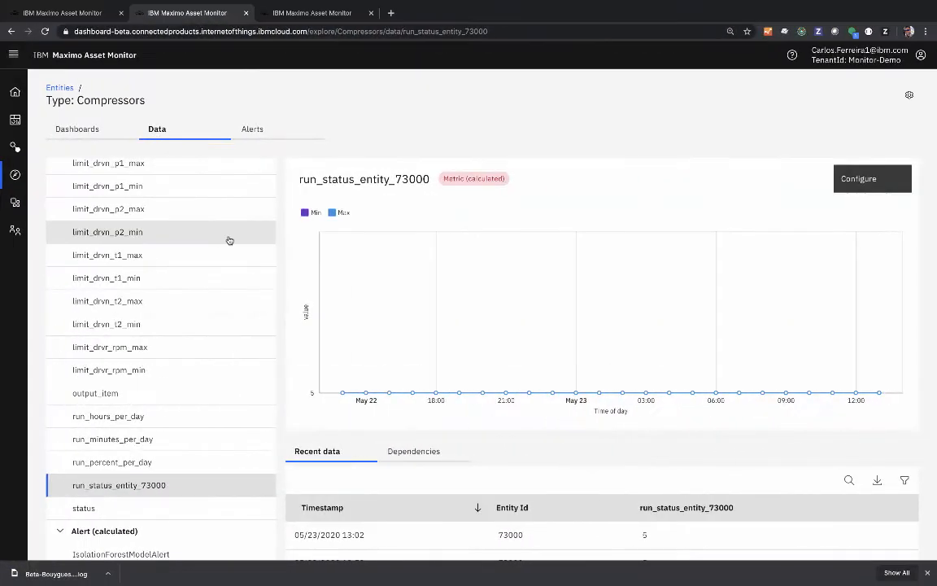
# Step: Open the run_status_entity_73000 metric and review its chart and recent data
pyautogui.click(206, 483)
pyautogui.scroll(1, 234, 483)
pyautogui.scroll(-3, 475, 479)
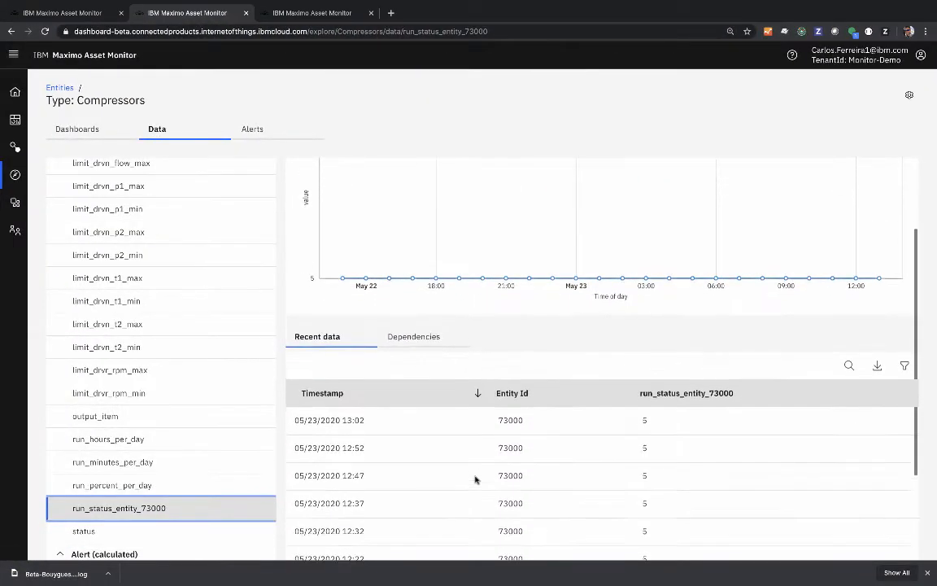
pyautogui.scroll(3, 647, 447)
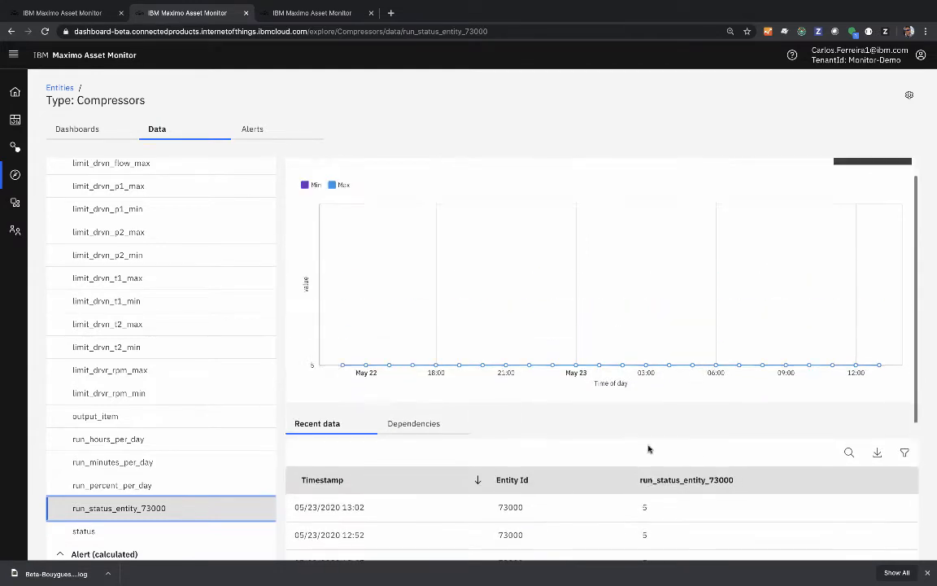
# Step: Start a new calculated data item for Compressors using the SpectralAnomalyScore function, found by searching the catalog for spectral
pyautogui.scroll(5, 260, 234)
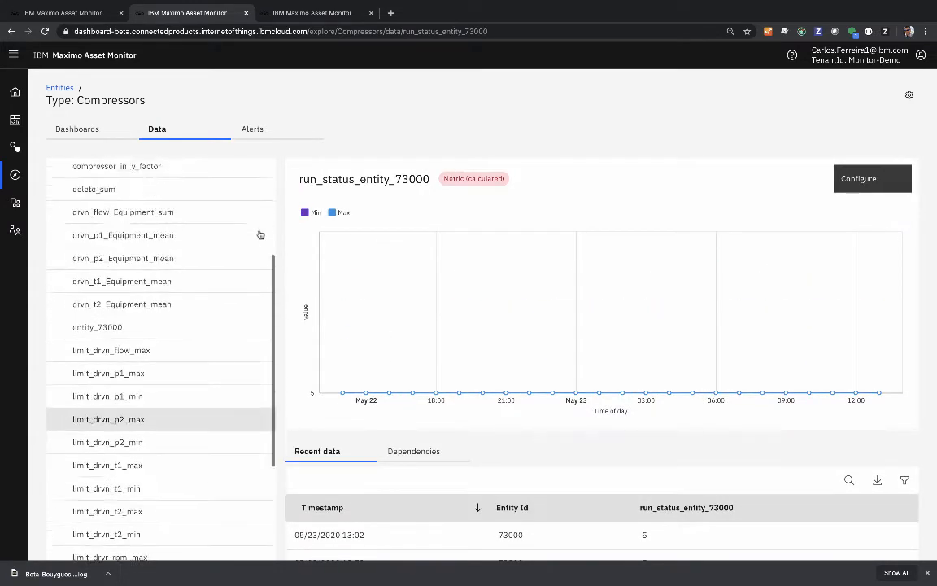
pyautogui.click(256, 176)
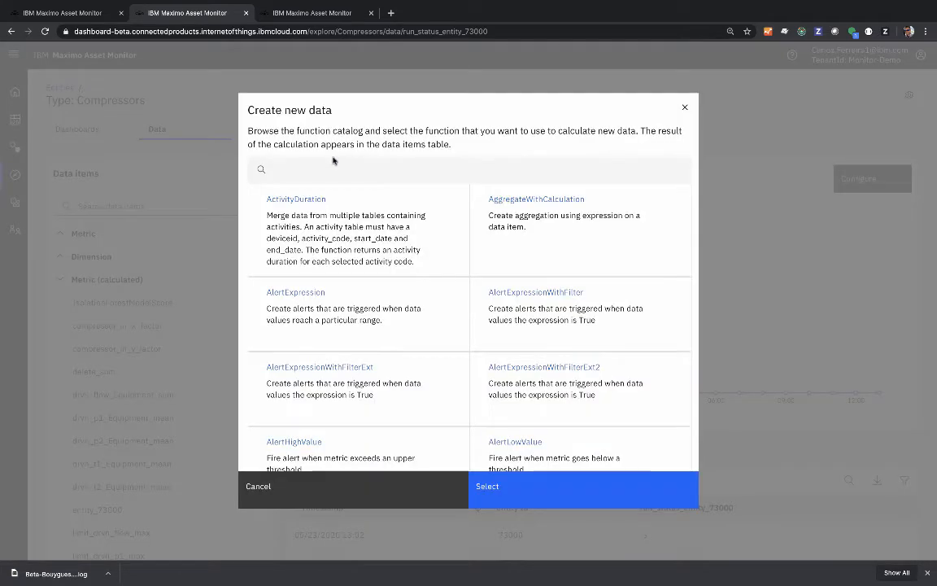
pyautogui.click(262, 171)
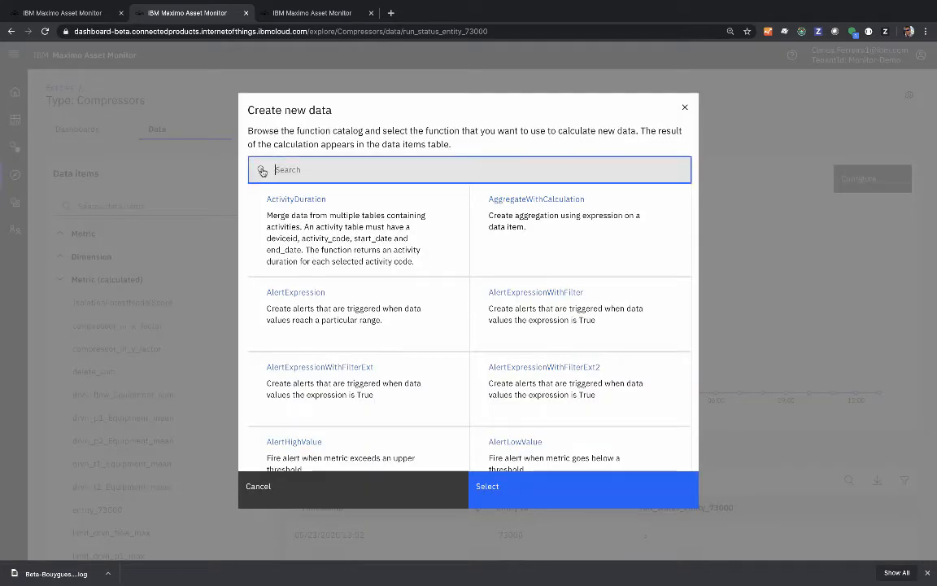
pyautogui.write('spectral')
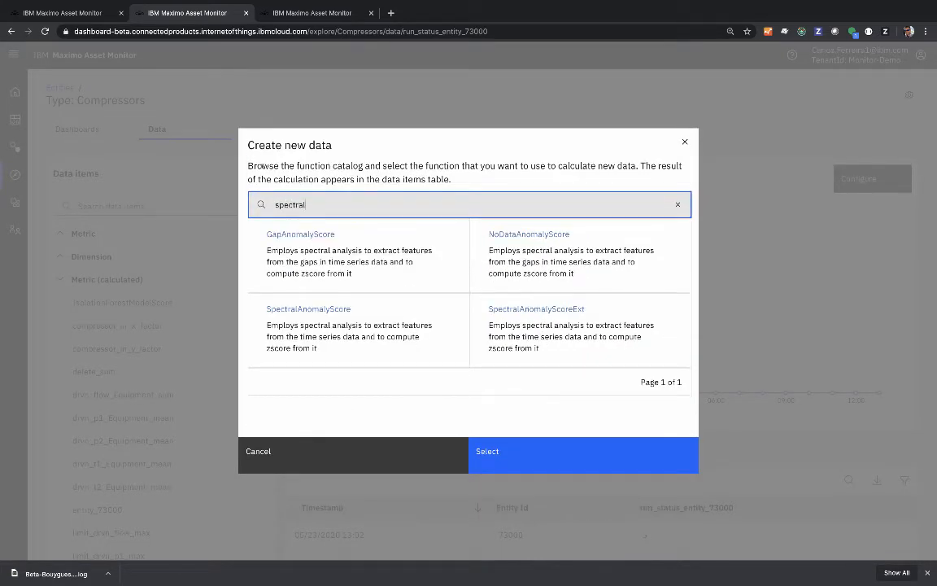
pyautogui.click(343, 325)
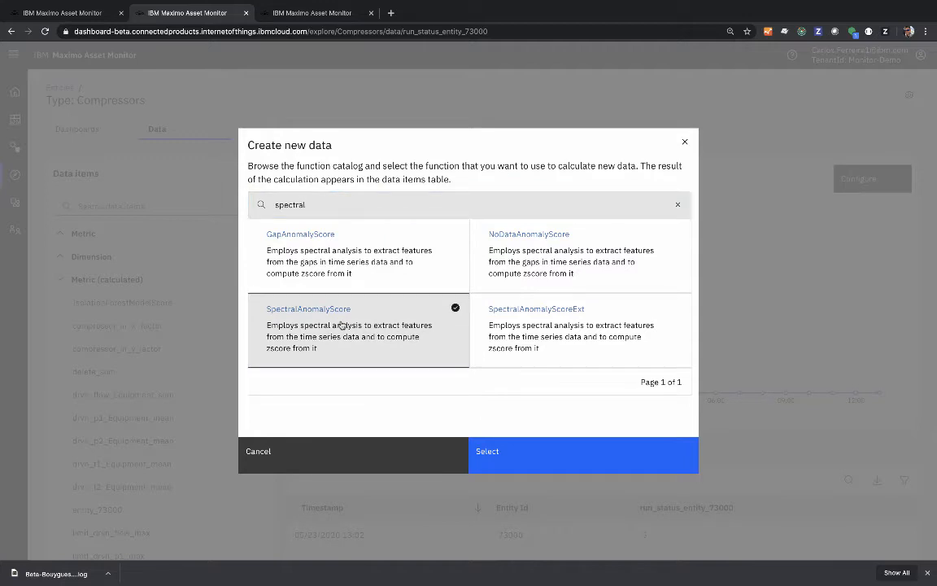
pyautogui.click(559, 460)
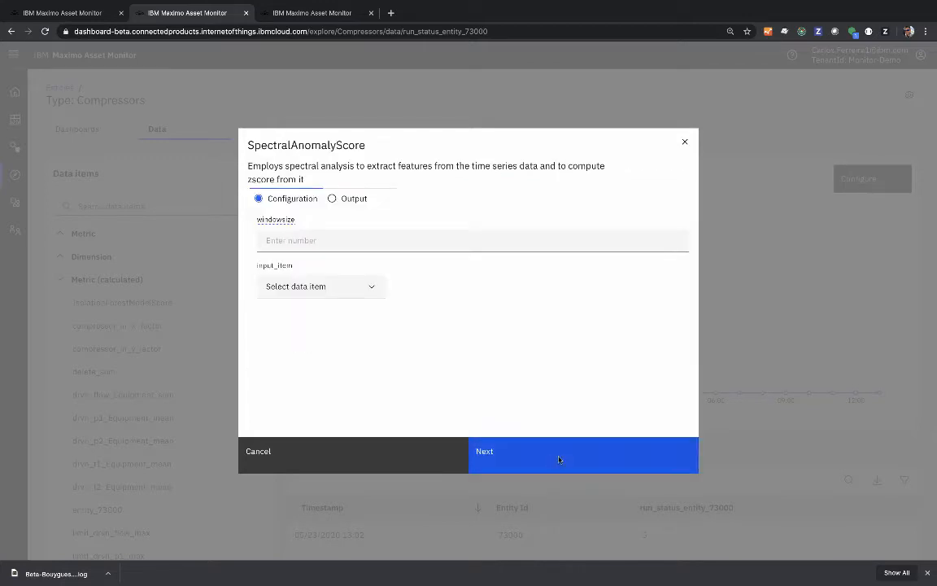
# Step: Set the SpectralAnomalyScore window size to 12 and choose run_status_entity_73000 as its input item
pyautogui.click(267, 236)
pyautogui.moveTo(287, 227)
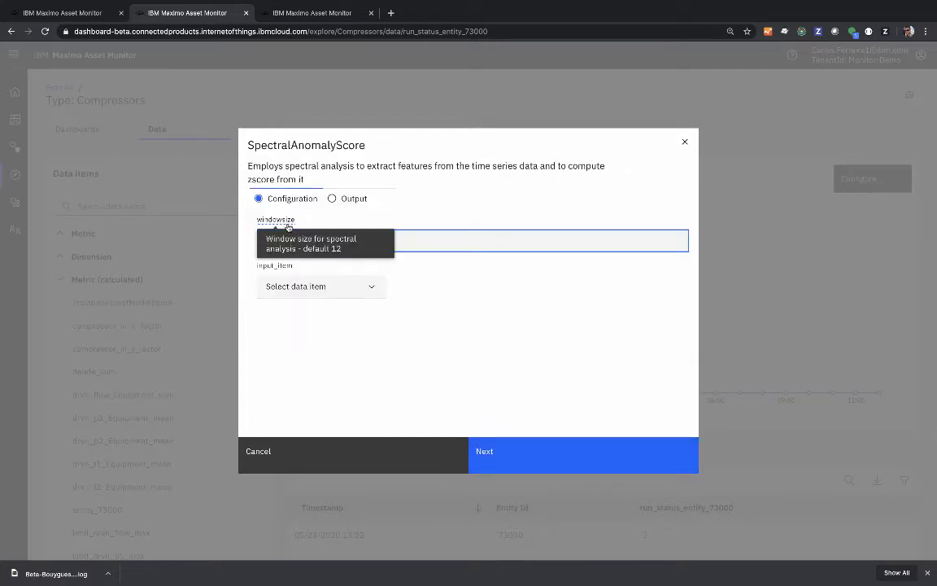
pyautogui.write('12')
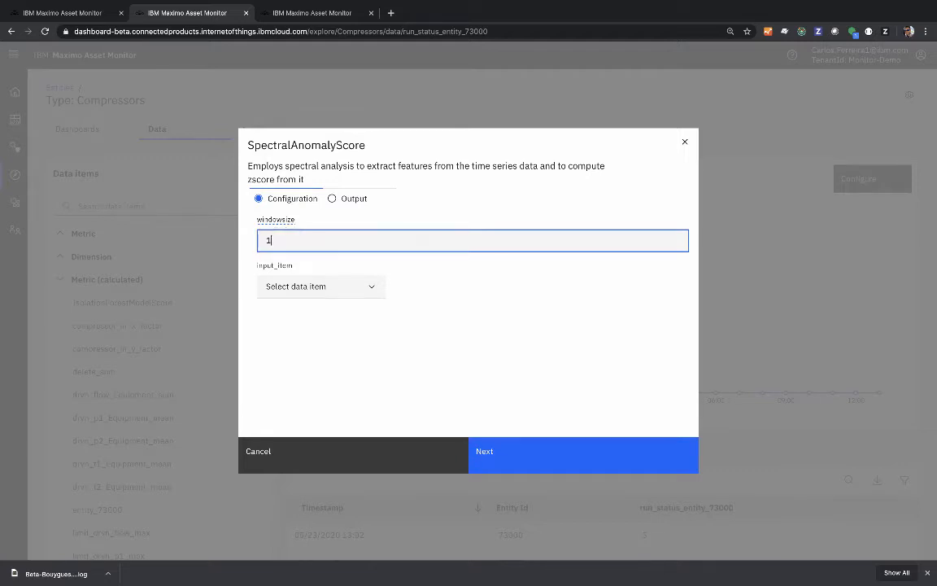
pyautogui.click(334, 287)
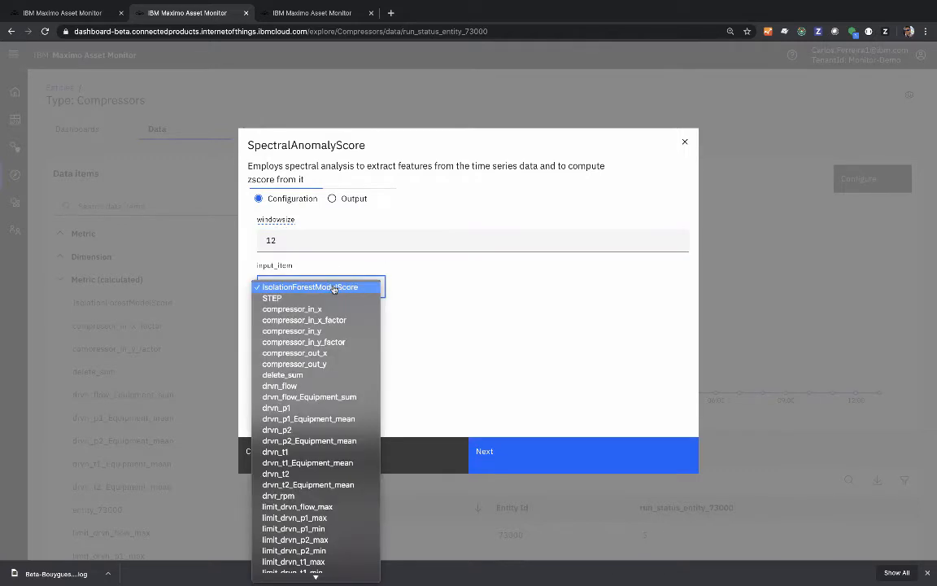
pyautogui.scroll(-8, 333, 356)
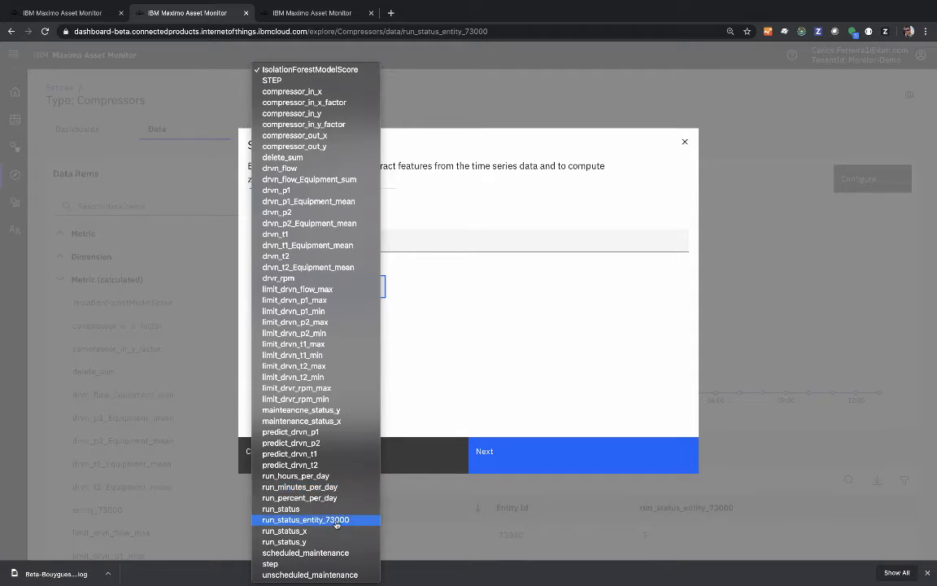
pyautogui.click(306, 520)
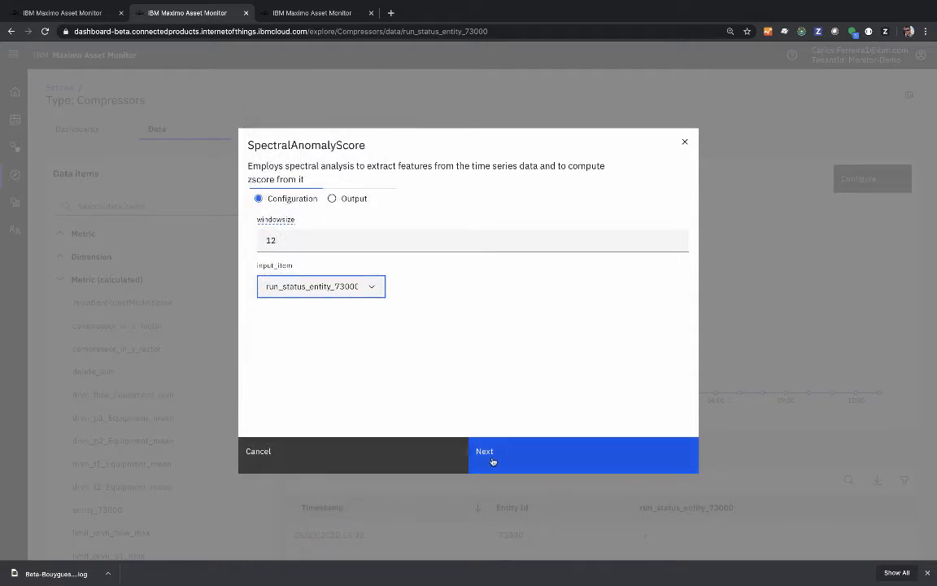
# Step: Name the anomaly score's output metric run_status_entity_73000_score and create the data item
pyautogui.click(491, 460)
pyautogui.doubleClick(458, 291)
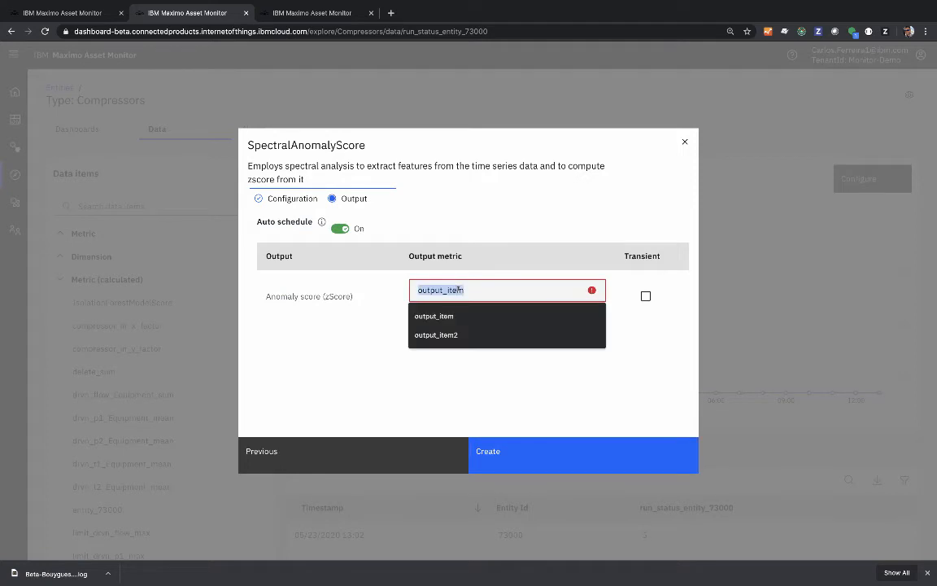
pyautogui.write('run_status_entity_73000_score')
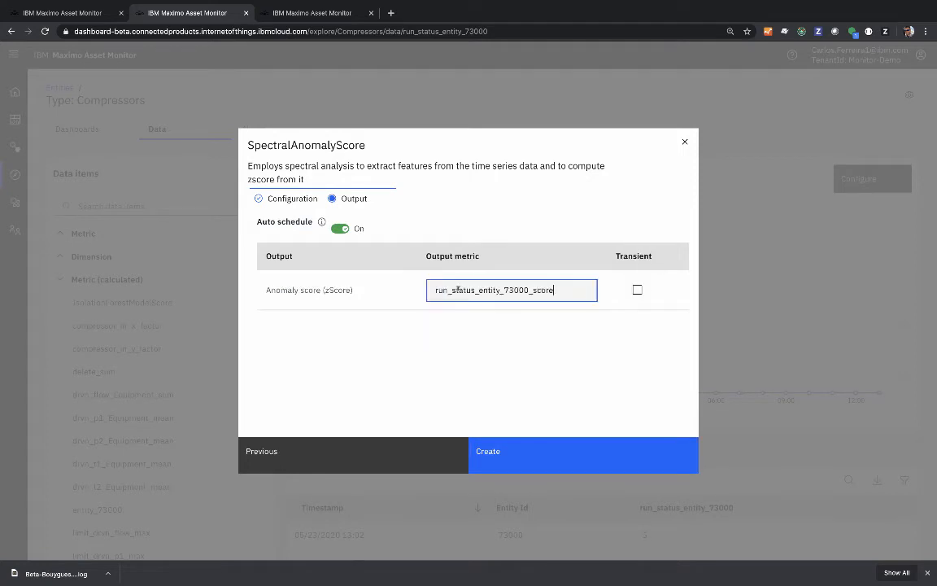
pyautogui.click(552, 453)
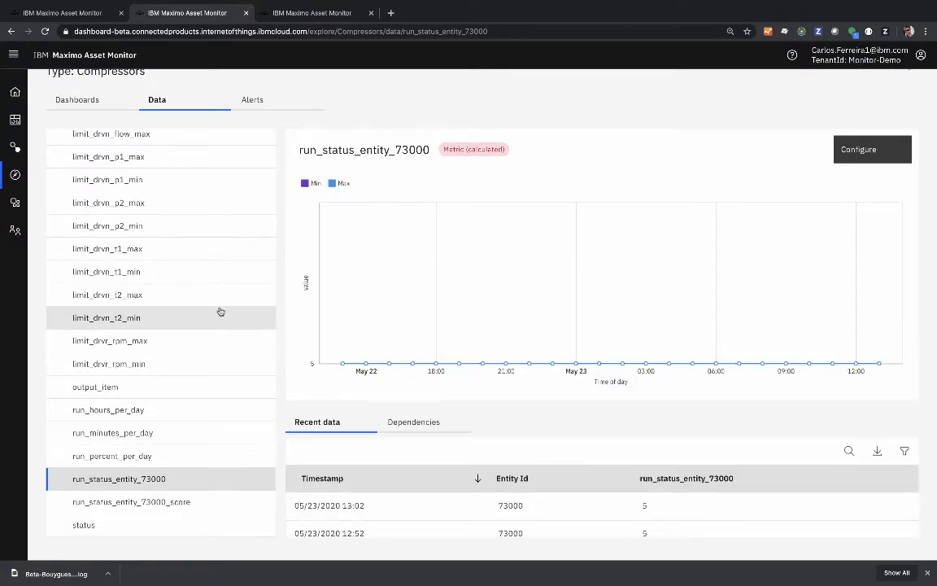
# Step: Search the data items for run_status_entity_73000_score and open that metric
pyautogui.scroll(5, 220, 312)
pyautogui.click(153, 177)
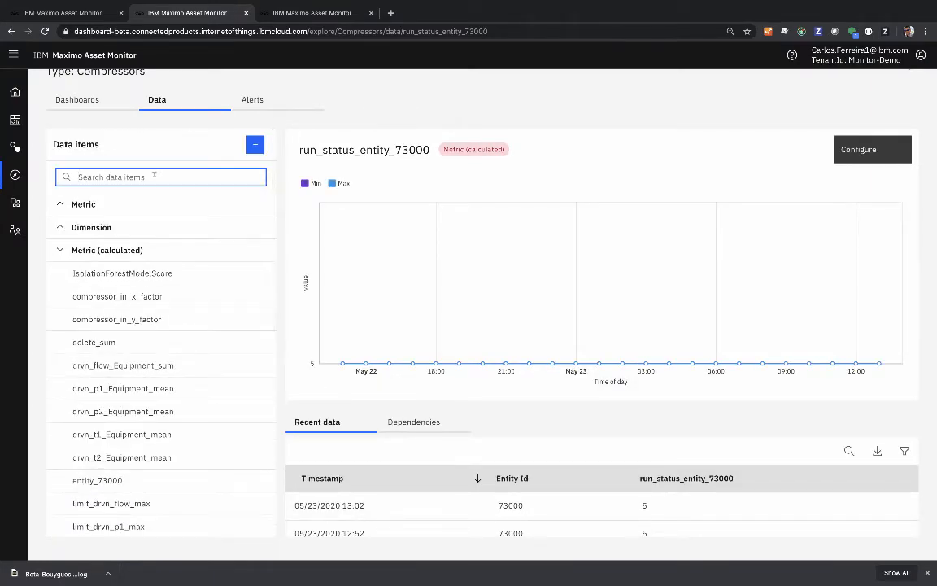
pyautogui.write('run_status_entity_73000_score')
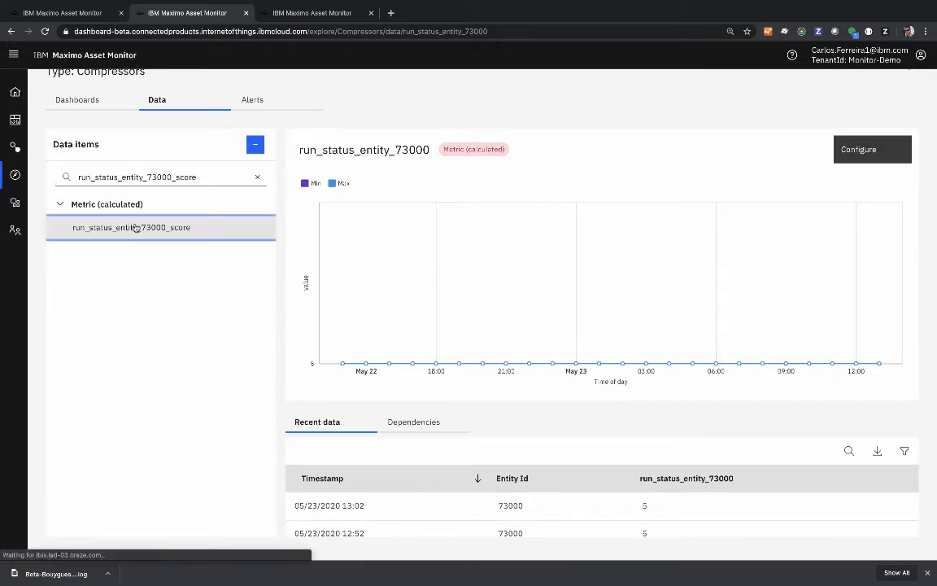
pyautogui.click(135, 228)
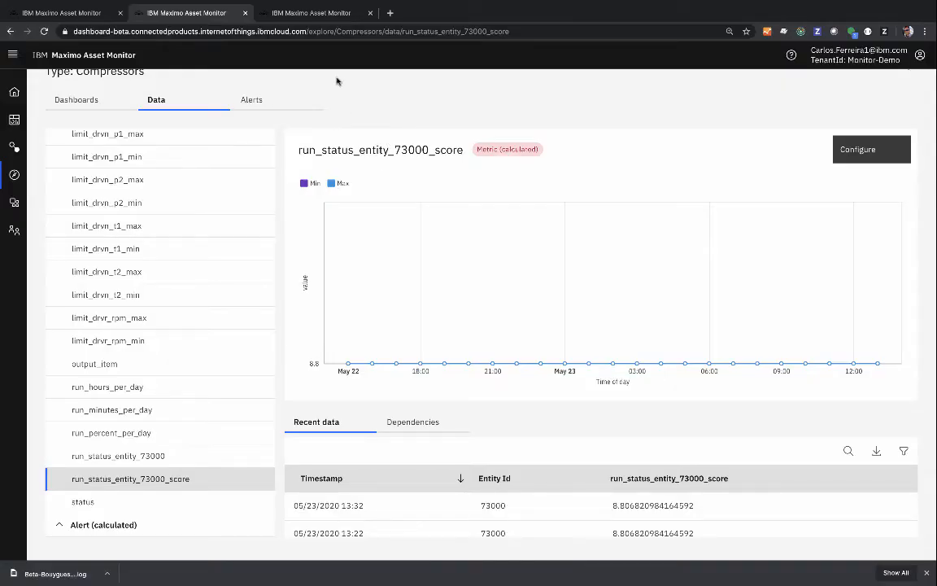
# Step: View the dashboard of compressor 73000 and examine its Mins Run Every 5 Minutes chart
pyautogui.click(308, 15)
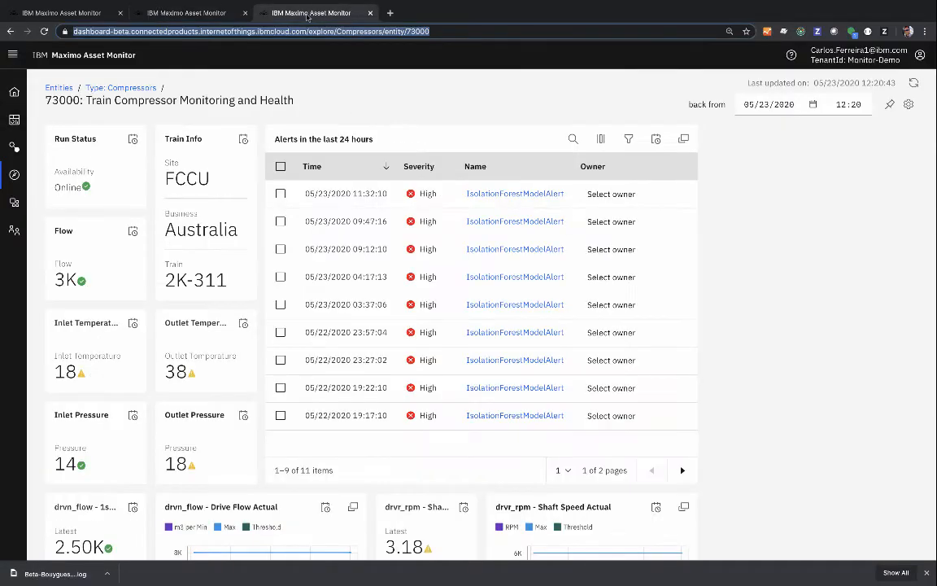
pyautogui.scroll(-15, 441, 310)
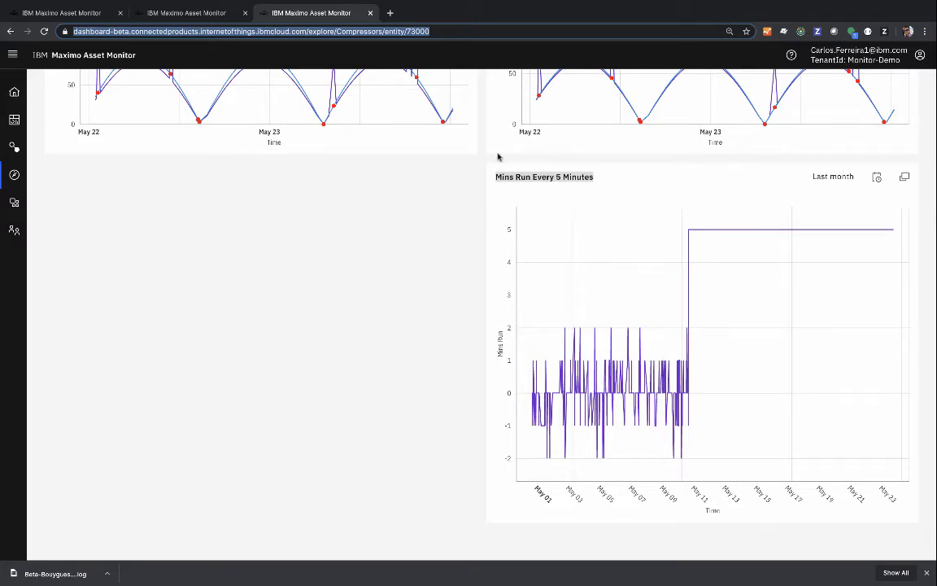
pyautogui.scroll(15, 670, 245)
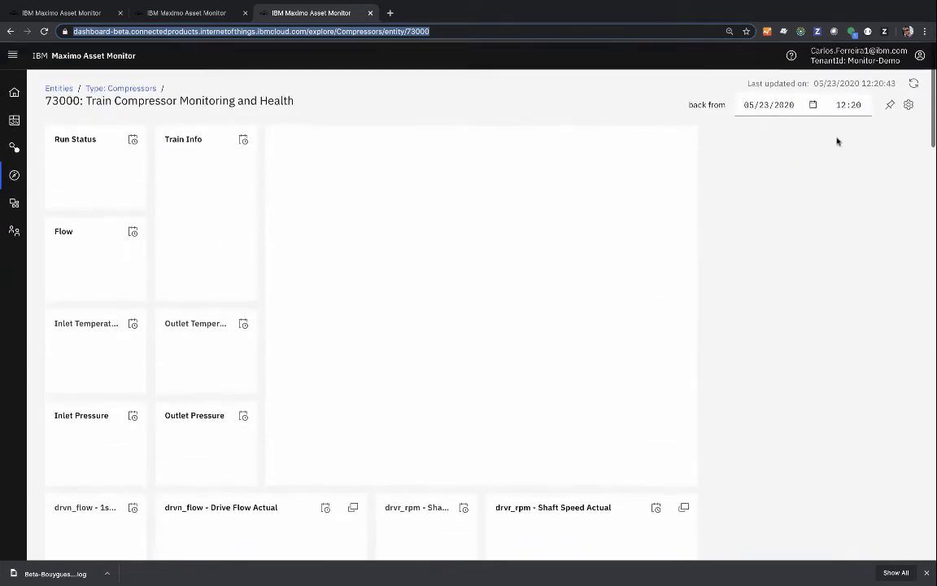
# Step: Open the Train Compressor Monitoring and Health dashboard of compressor 73000 for editing and get its JSON configuration file
pyautogui.click(909, 104)
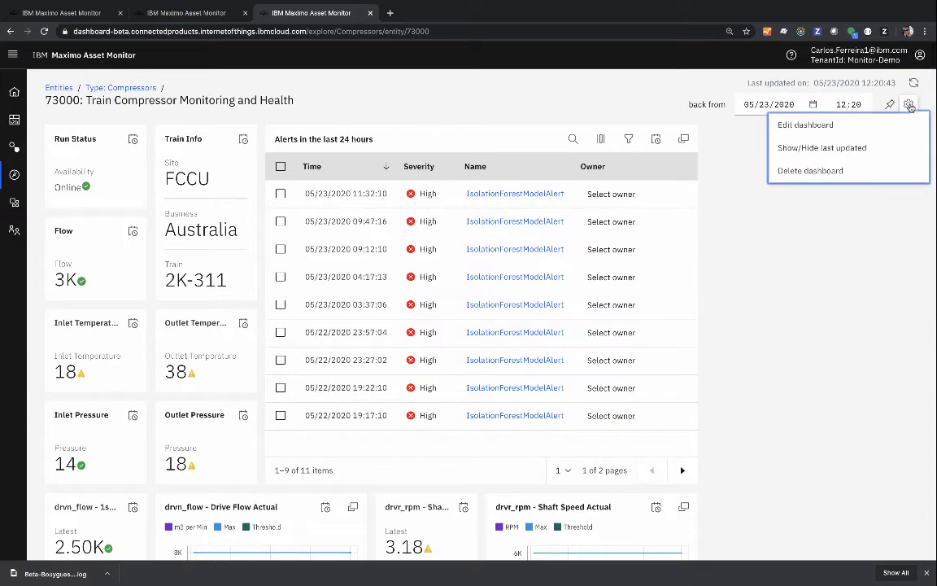
pyautogui.click(830, 126)
pyautogui.click(610, 328)
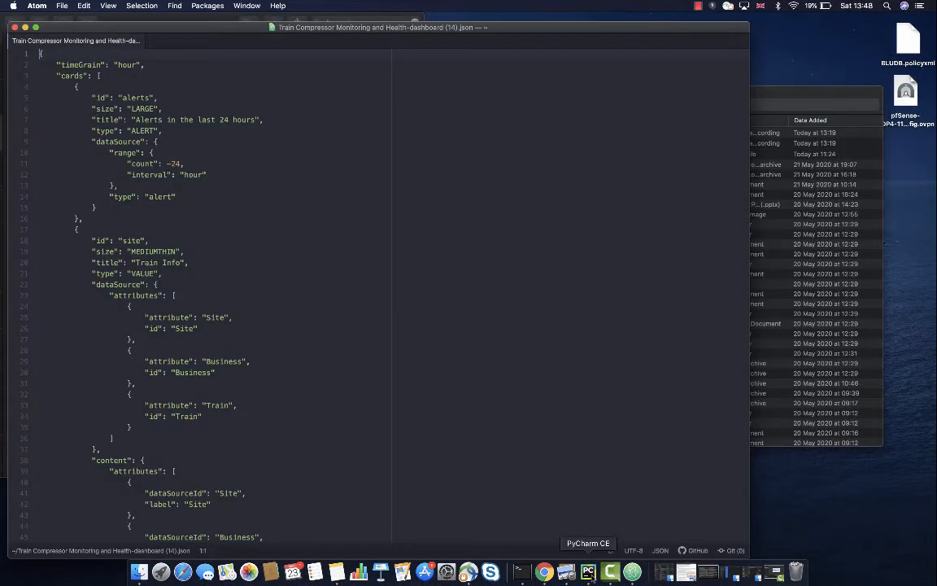
# Step: Switch to PyCharm, search the dashboard JSON for run and examine the Run Status card definition
pyautogui.click(588, 572)
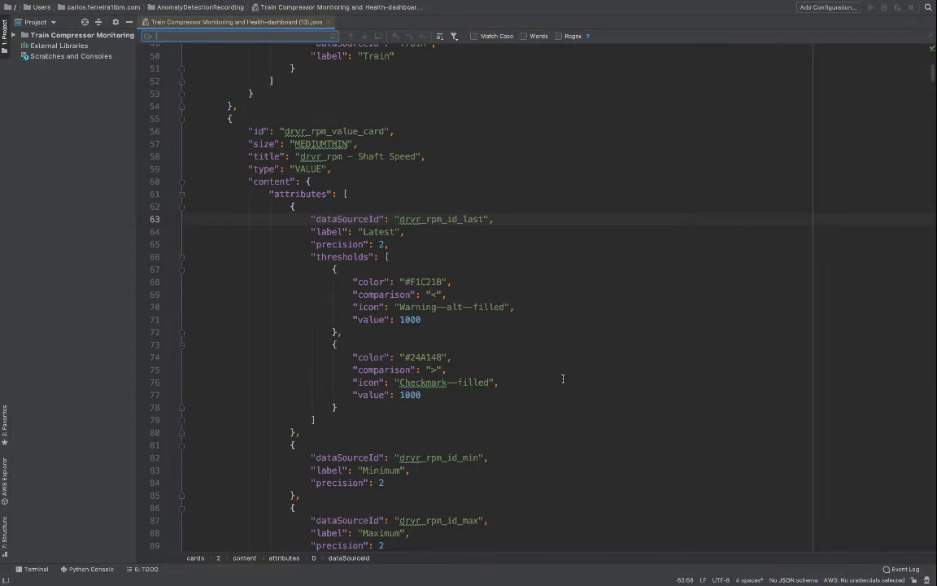
pyautogui.write('run')
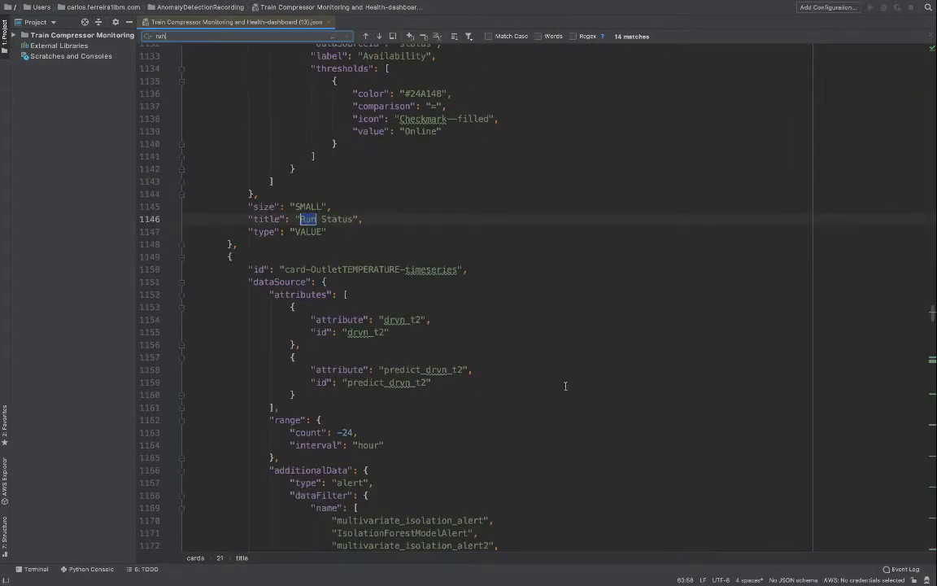
pyautogui.scroll(1, 650, 398)
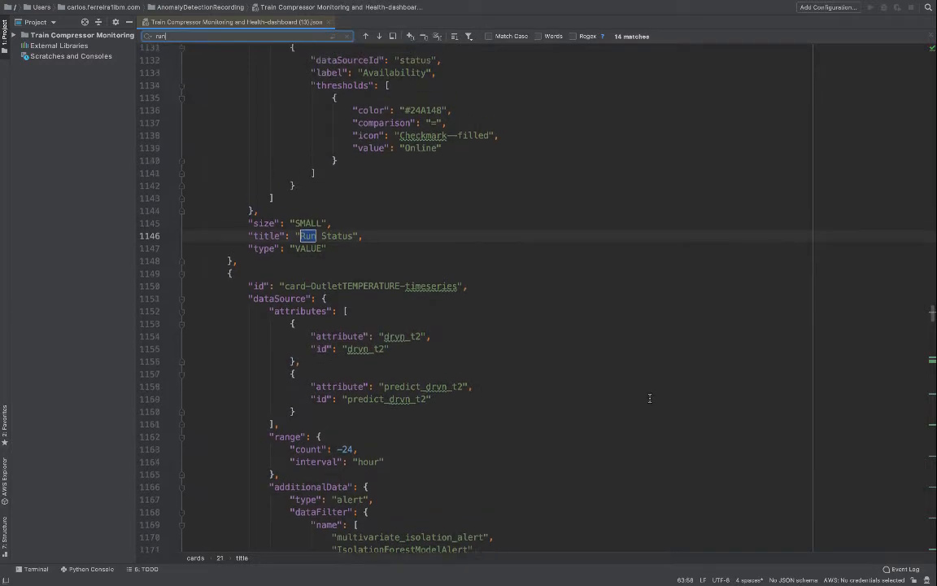
pyautogui.scroll(3, 649, 398)
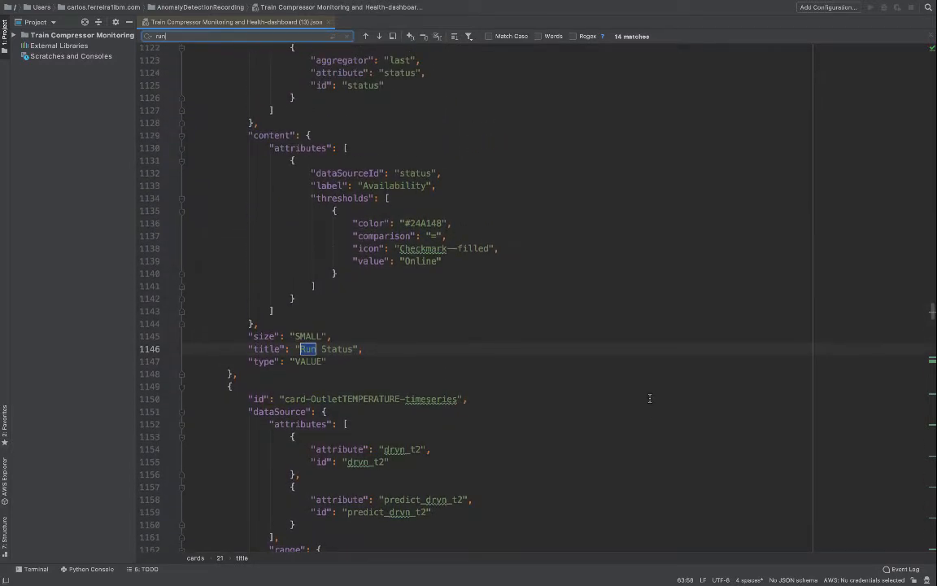
# Step: In the RUN_STATU timeseries card, allow editing this non-project file and insert run_status_entity_73000_score on a new line after the run_status attribute
pyautogui.scroll(3, 650, 397)
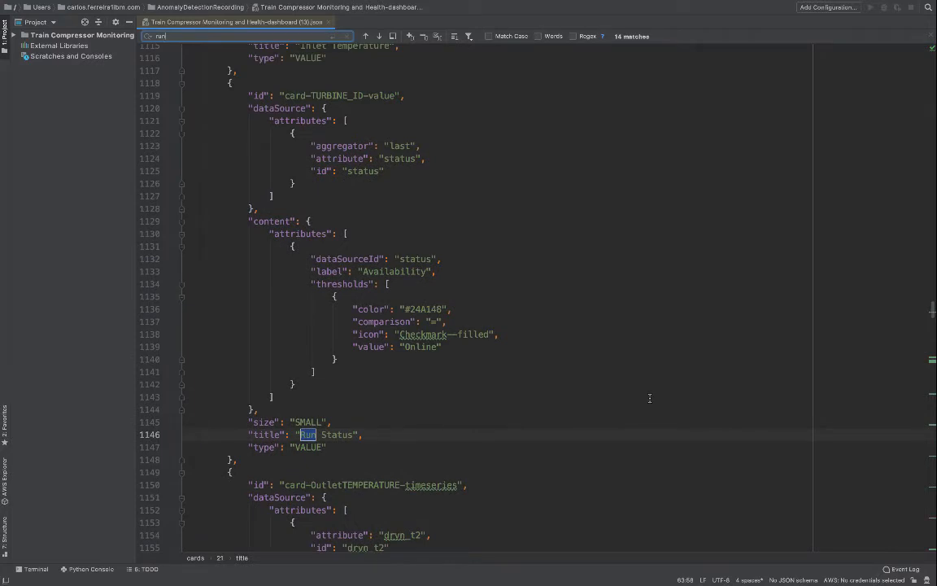
pyautogui.click(379, 36)
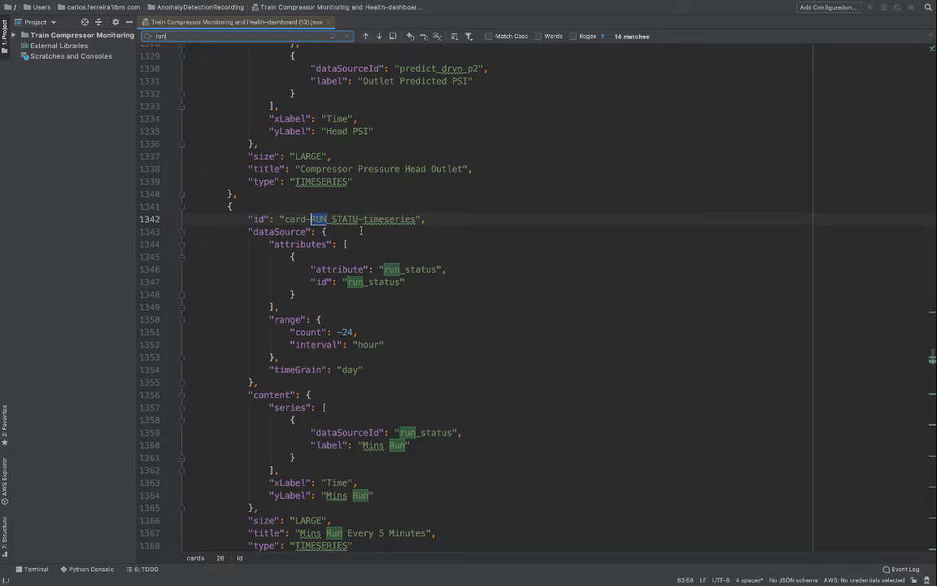
pyautogui.click(318, 295)
pyautogui.write(',')
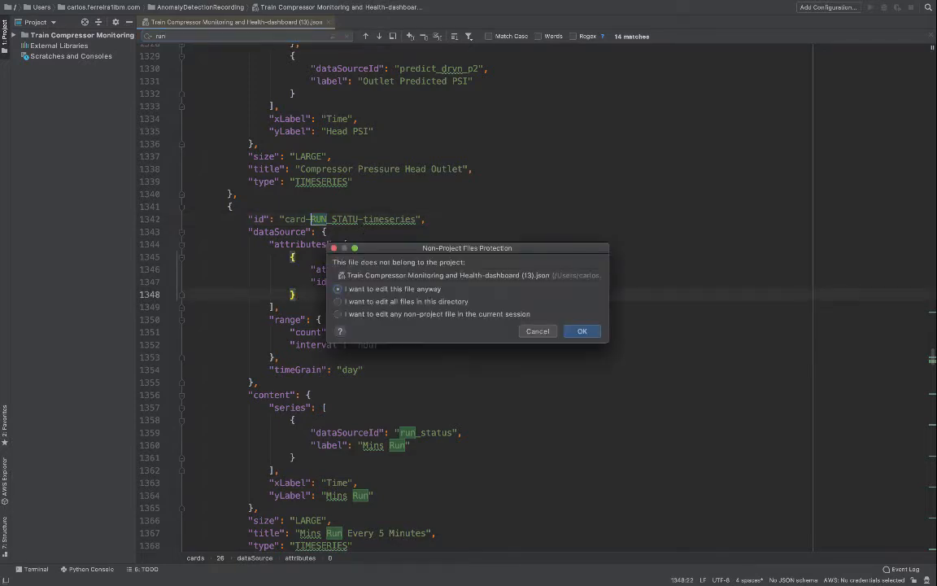
pyautogui.click(583, 332)
pyautogui.press('Return')
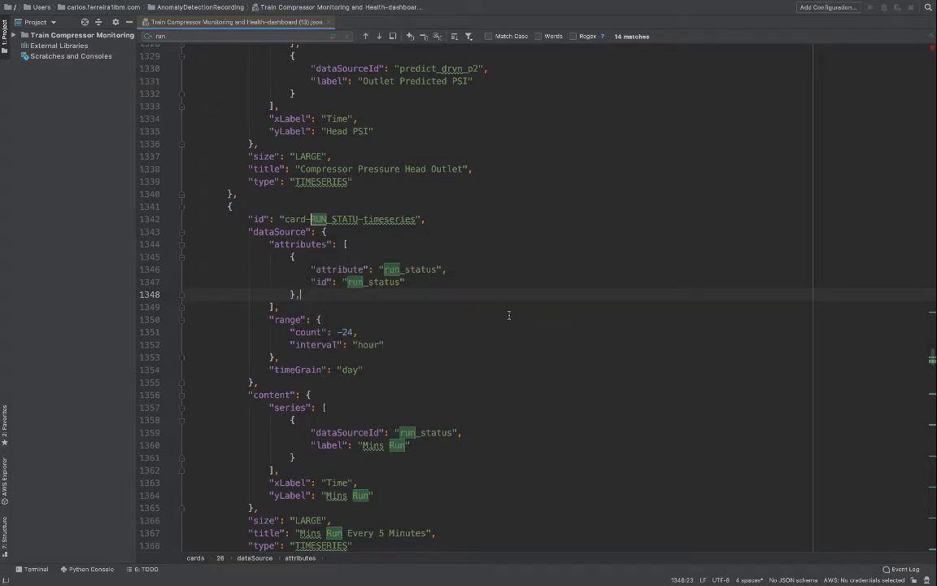
pyautogui.write('run_status_entity_73000_score')
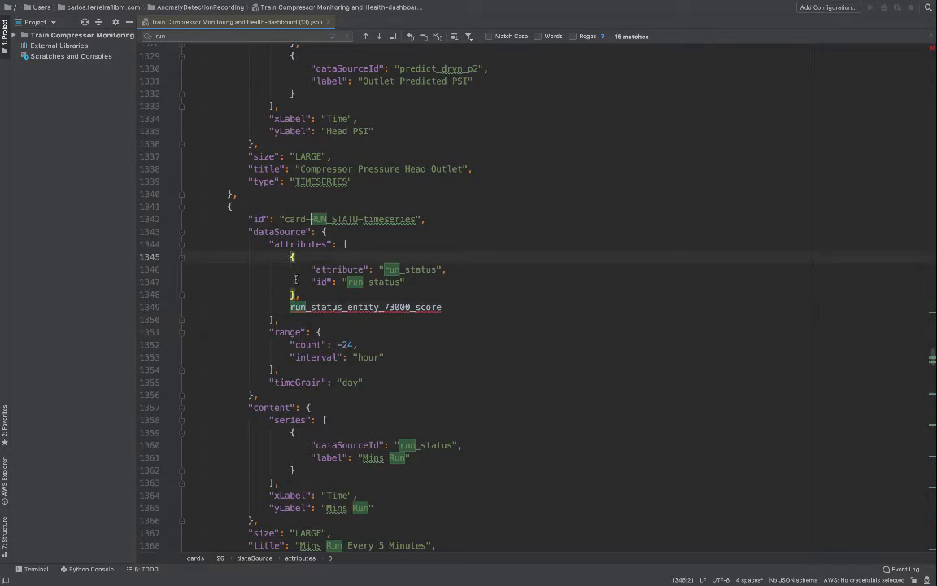
# Step: Duplicate the run_status attribute object directly below itself in the card's dataSource attributes
pyautogui.moveTo(290, 256); pyautogui.dragTo(344, 300)
pyautogui.hotkey('ctrl', 'c')
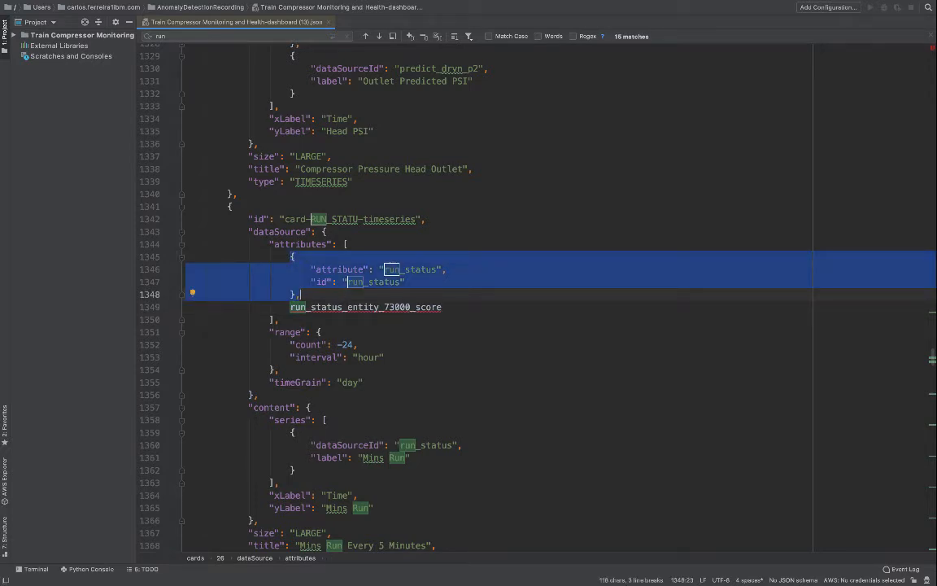
pyautogui.click(310, 294)
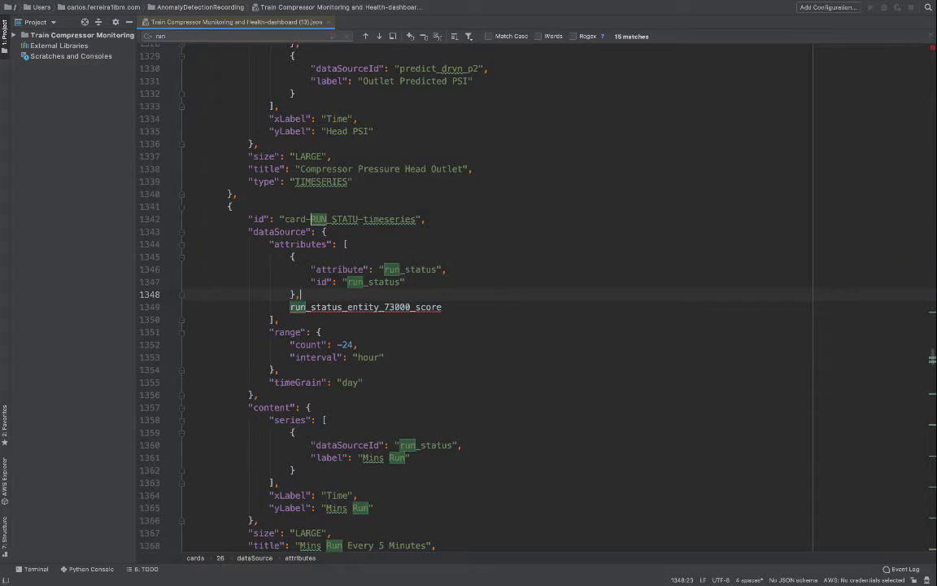
pyautogui.press('Return')
pyautogui.hotkey('ctrl', 'v')
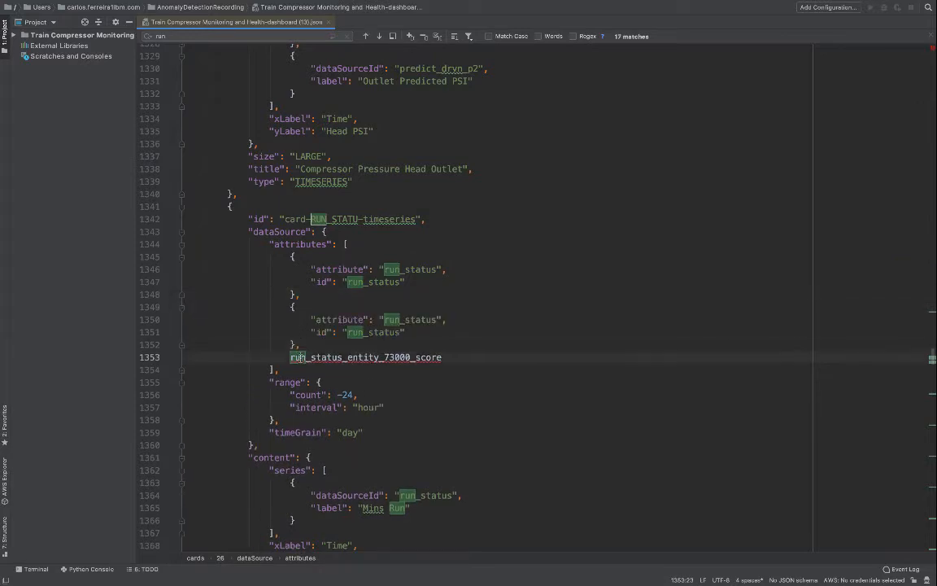
# Step: Set the duplicated object's attribute and id to run_status_entity_73000_score
pyautogui.doubleClick(298, 357)
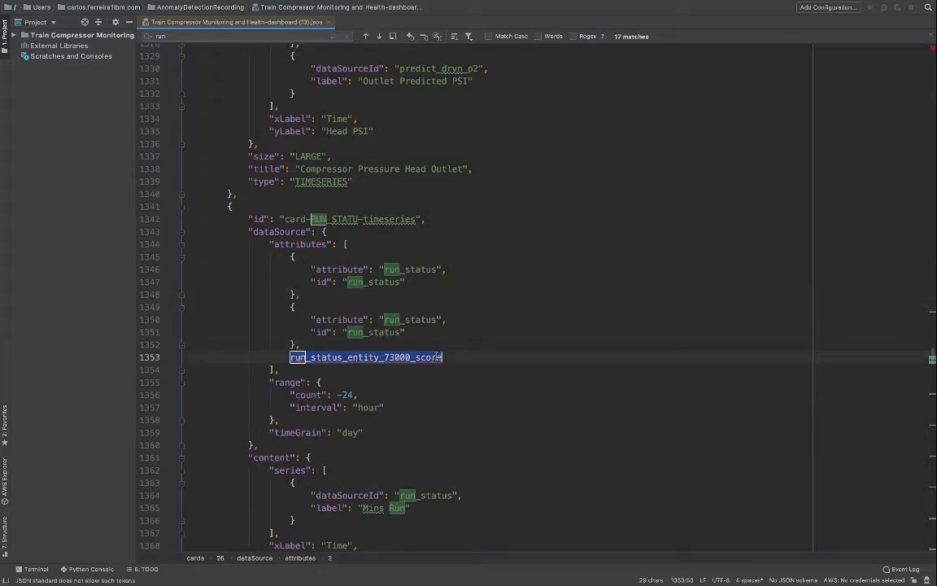
pyautogui.hotkey('ctrl', 'c')
pyautogui.click(405, 319)
pyautogui.doubleClick(405, 320)
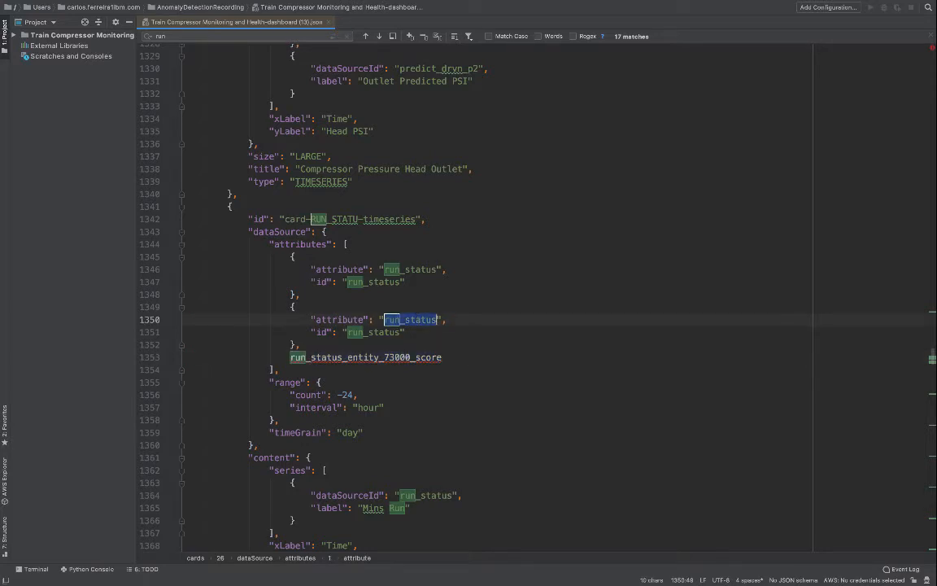
pyautogui.hotkey('ctrl', 'v')
pyautogui.doubleClick(380, 330)
pyautogui.hotkey('ctrl', 'v')
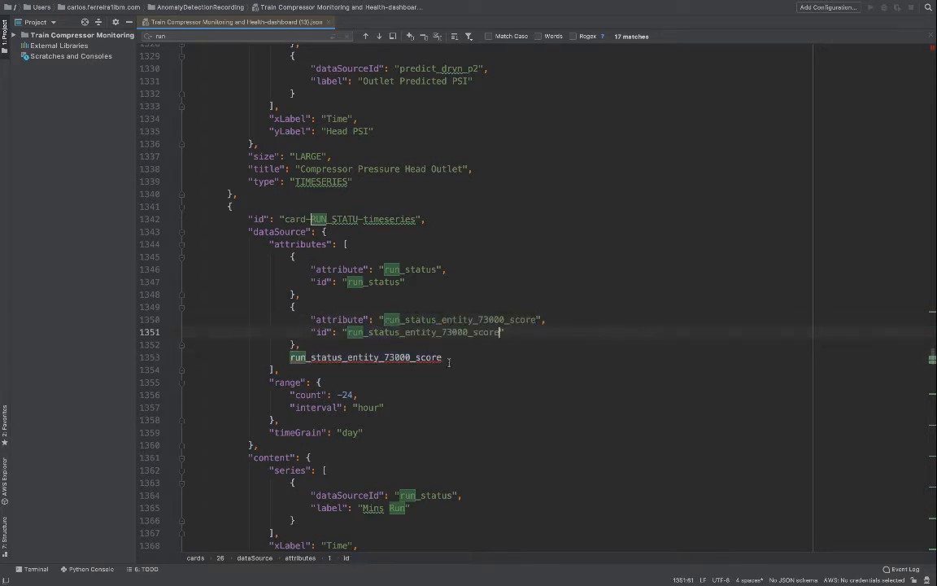
# Step: Delete the trailing comma and the loose run_status_entity_73000_score line after the new attribute object, and clear the search text
pyautogui.moveTo(279, 370); pyautogui.dragTo(379, 358)
pyautogui.moveTo(295, 345); pyautogui.dragTo(300, 345)
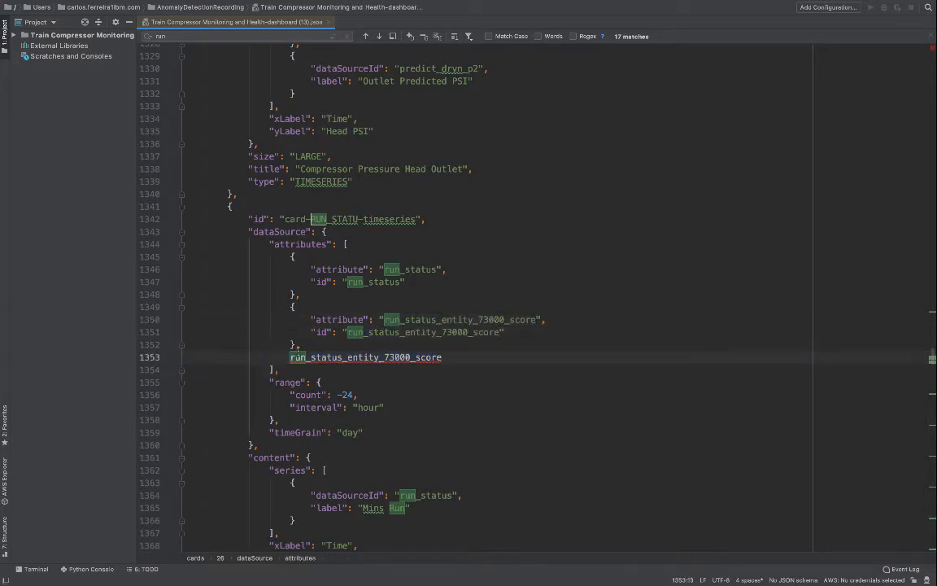
pyautogui.press('Left')
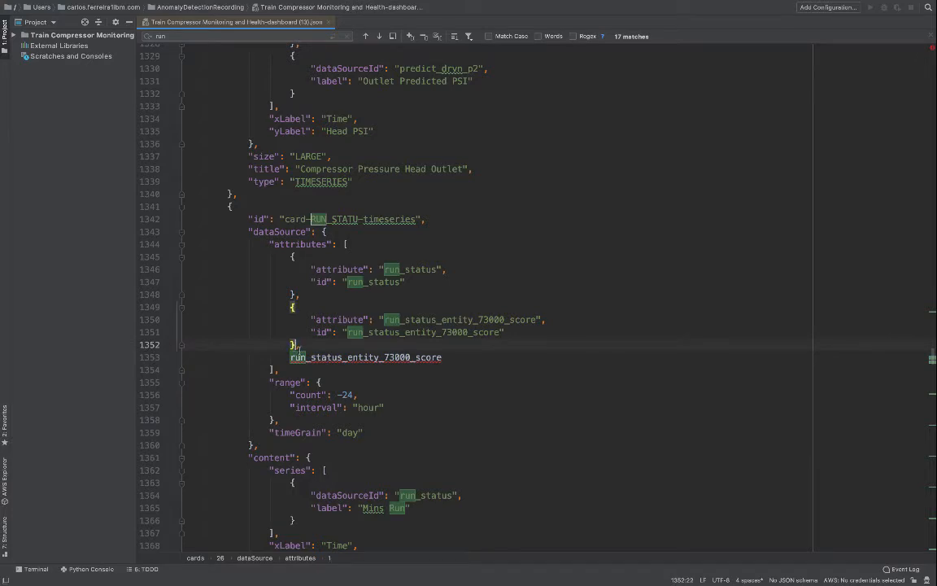
pyautogui.hotkey('shift', 'Down')
pyautogui.hotkey('shift', 'End')
pyautogui.press('BackSpace')
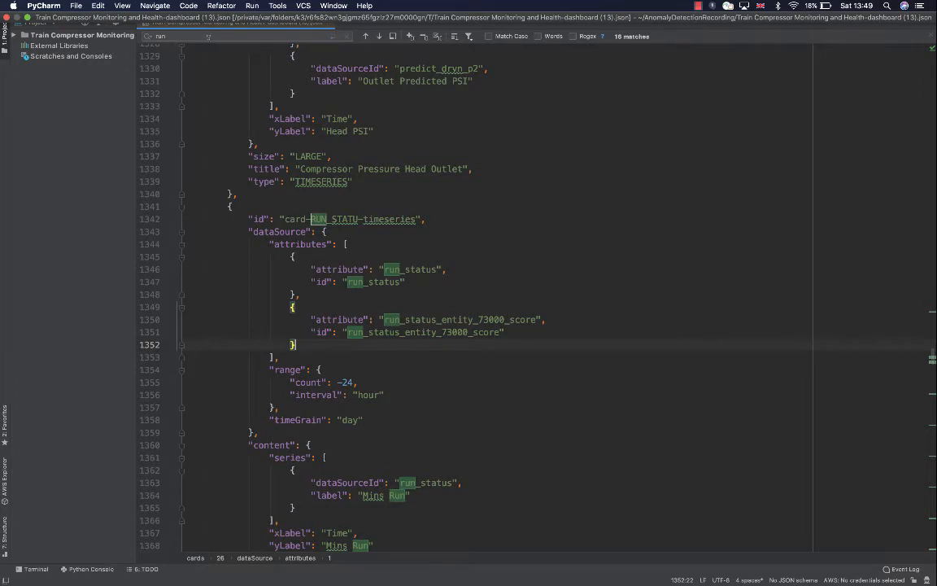
pyautogui.press('super+f')
pyautogui.press('BackSpace')
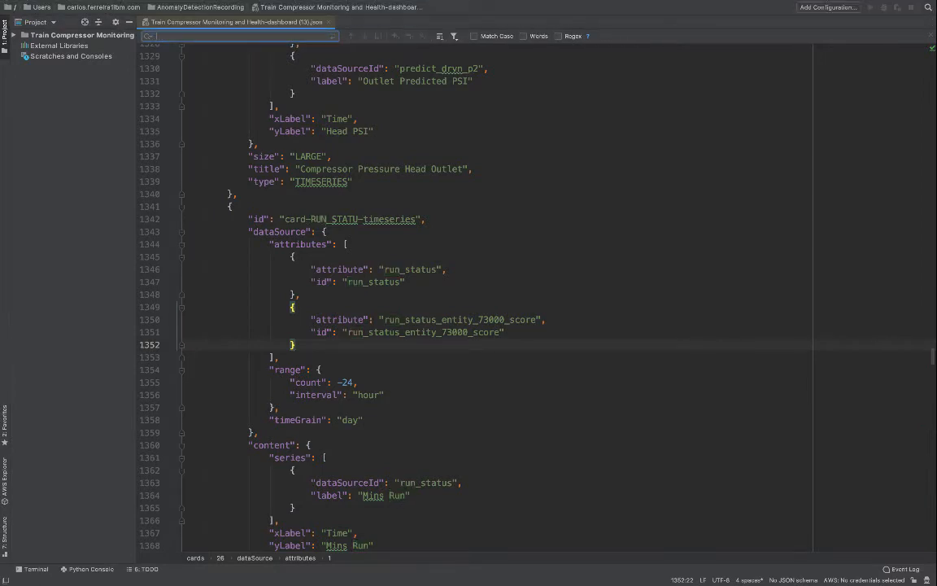
# Step: Add a comma after the Mins Run series entry and insert run_status_entity_73000_score on a new line below it
pyautogui.click(375, 229)
pyautogui.scroll(-2, 417, 320)
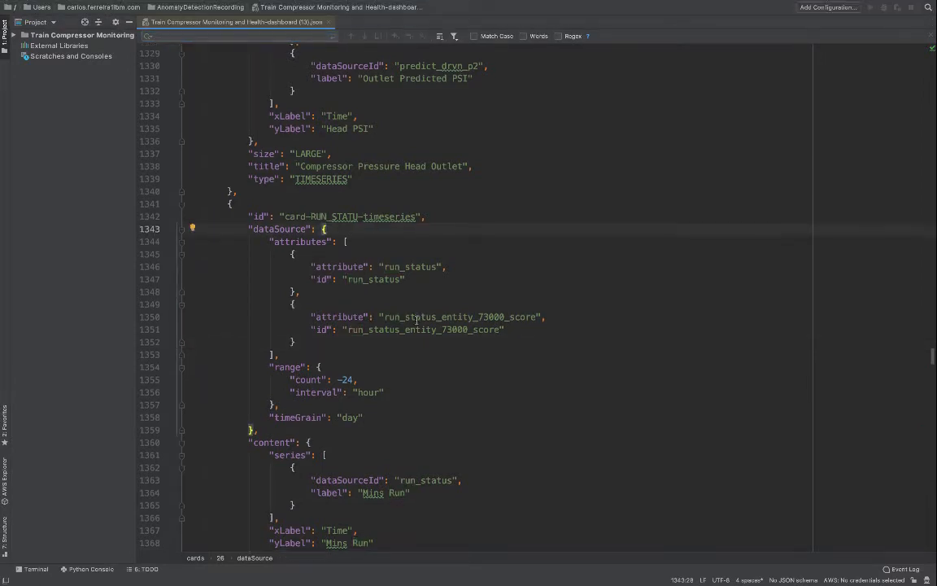
pyautogui.scroll(-1, 417, 320)
pyautogui.scroll(-2, 416, 320)
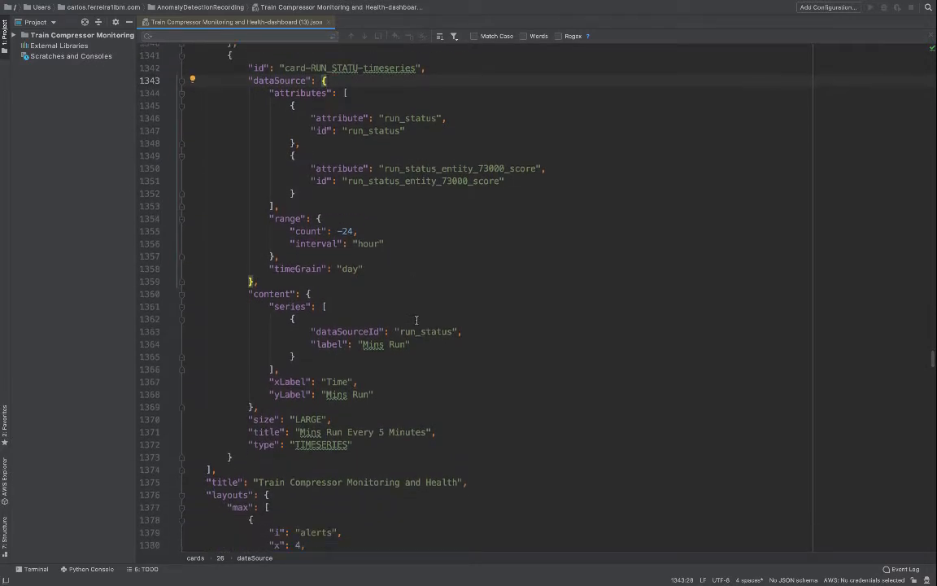
pyautogui.click(296, 356)
pyautogui.press('Return')
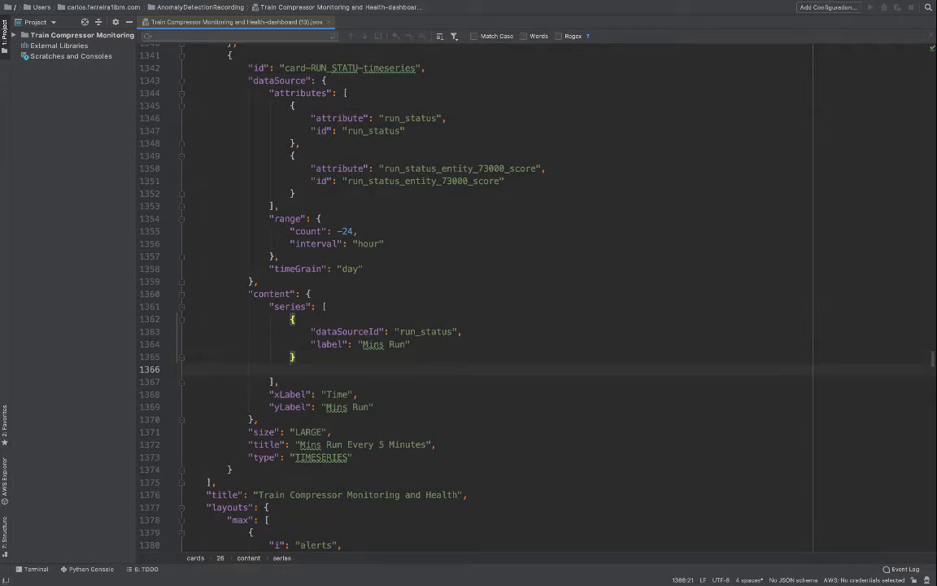
pyautogui.hotkey('ctrl', 'v')
pyautogui.press('Up')
pyautogui.press('Up')
pyautogui.press('Up')
pyautogui.press('Up')
pyautogui.press('Up')
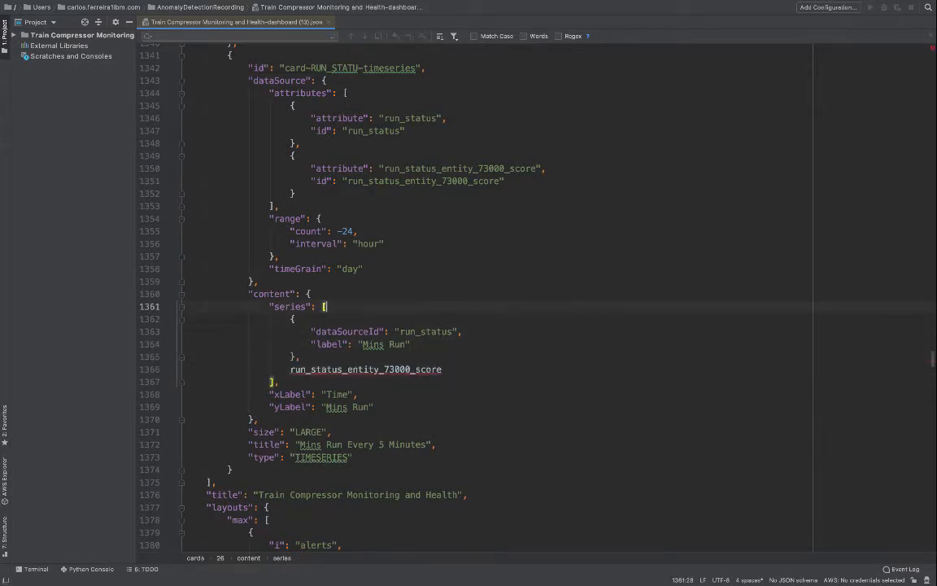
# Step: Duplicate the Mins Run series object directly below itself in the card's content series
pyautogui.press('Down')
pyautogui.press('Left')
pyautogui.hotkey('shift', 'Down')
pyautogui.hotkey('shift', 'Down')
pyautogui.hotkey('shift', 'Down')
pyautogui.hotkey('shift', 'Right')
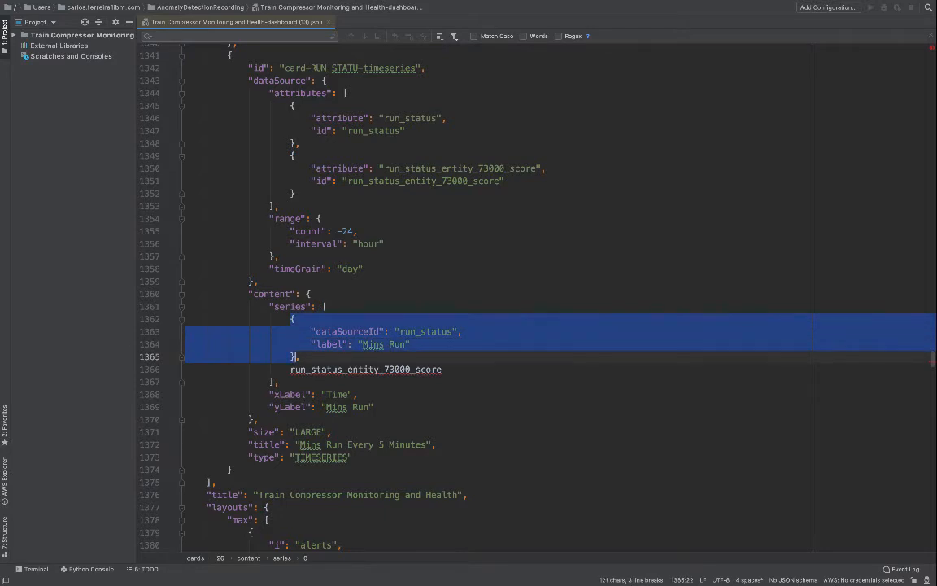
pyautogui.press('Escape')
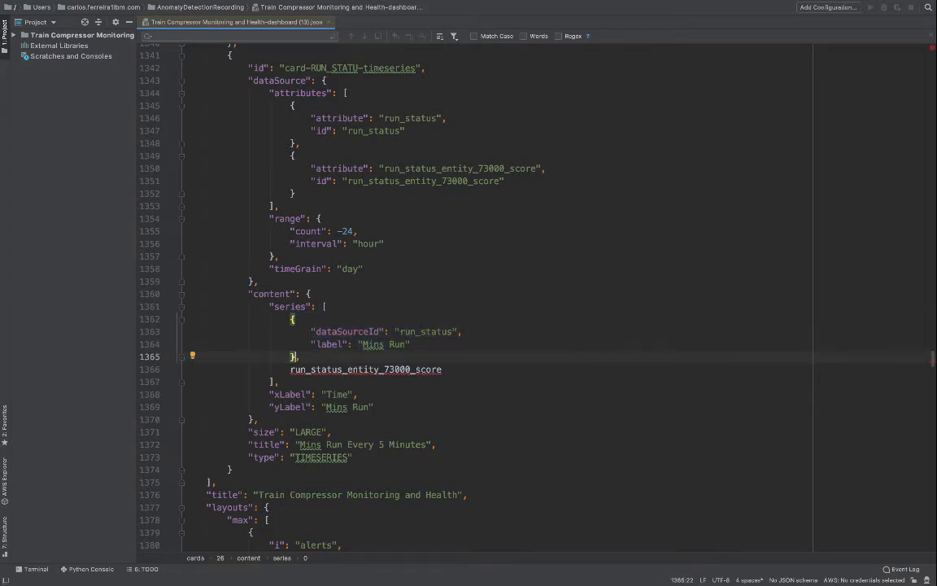
pyautogui.write(',')
pyautogui.press('Return')
pyautogui.hotkey('ctrl', 'v')
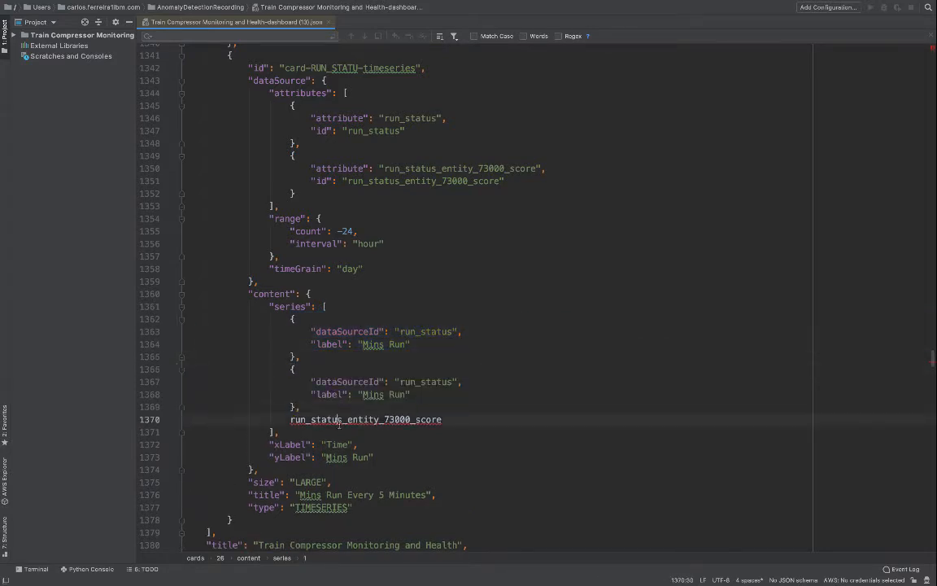
# Step: Move the loose run_status_entity_73000_score text into the duplicated series object as its dataSourceId
pyautogui.doubleClick(340, 422)
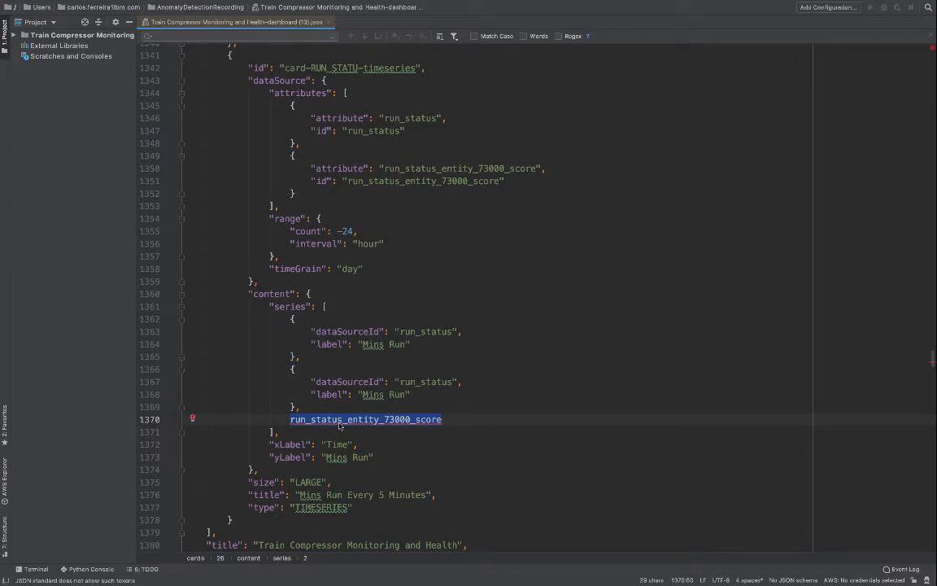
pyautogui.hotkey('ctrl', 'x')
pyautogui.doubleClick(427, 383)
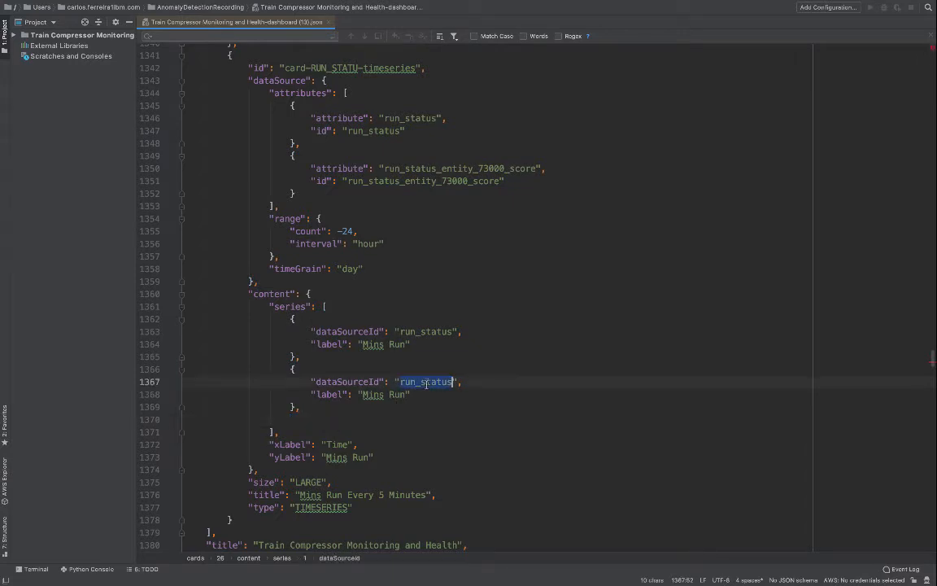
pyautogui.hotkey('ctrl', 'v')
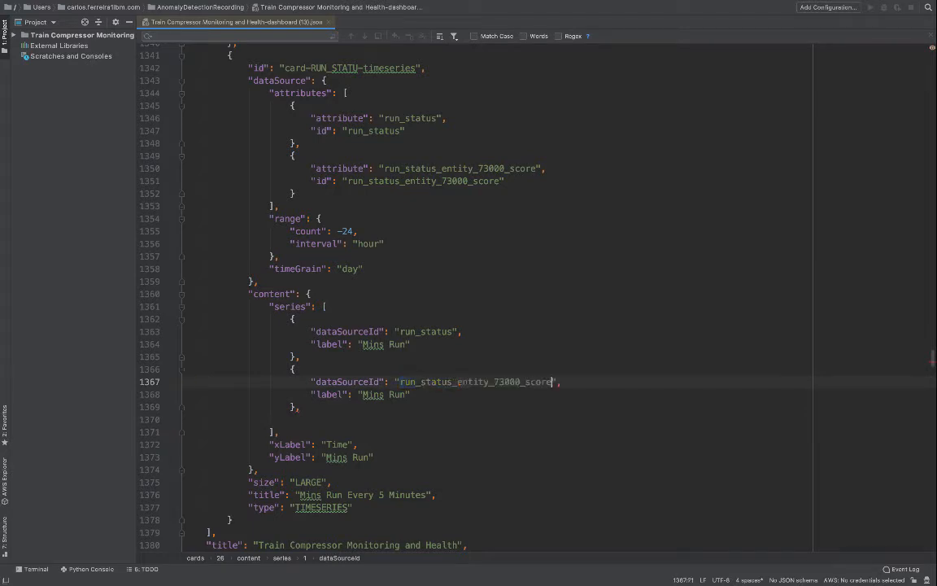
# Step: Set the duplicated series object's label to "Run Status Anomaly Score Spectral"
pyautogui.doubleClick(376, 394)
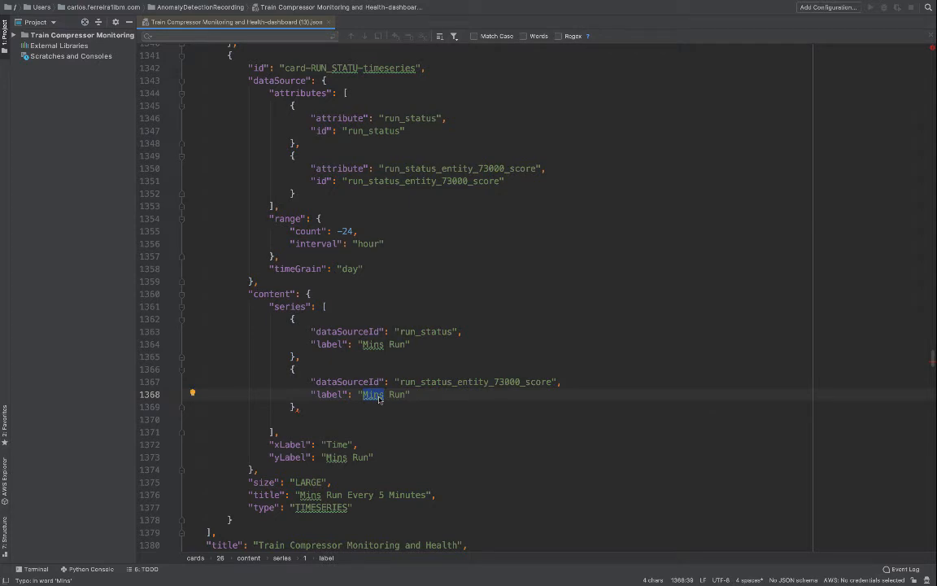
pyautogui.press('Left')
pyautogui.write('Run ')
pyautogui.write('Status r')
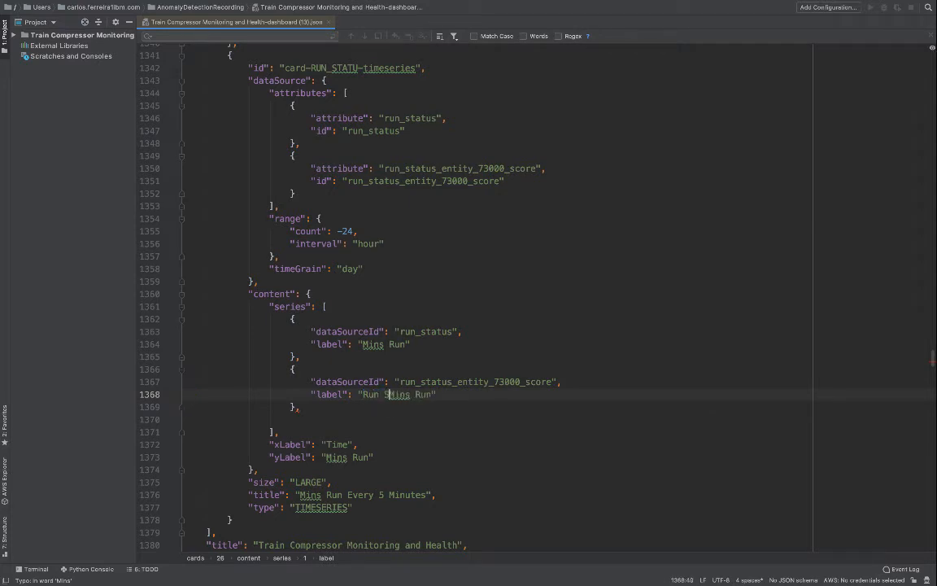
pyautogui.press('BackSpace')
pyautogui.write('An')
pyautogui.press('BackSpace')
pyautogui.press('BackSpace')
pyautogui.write('Fl')
pyautogui.write('at line')
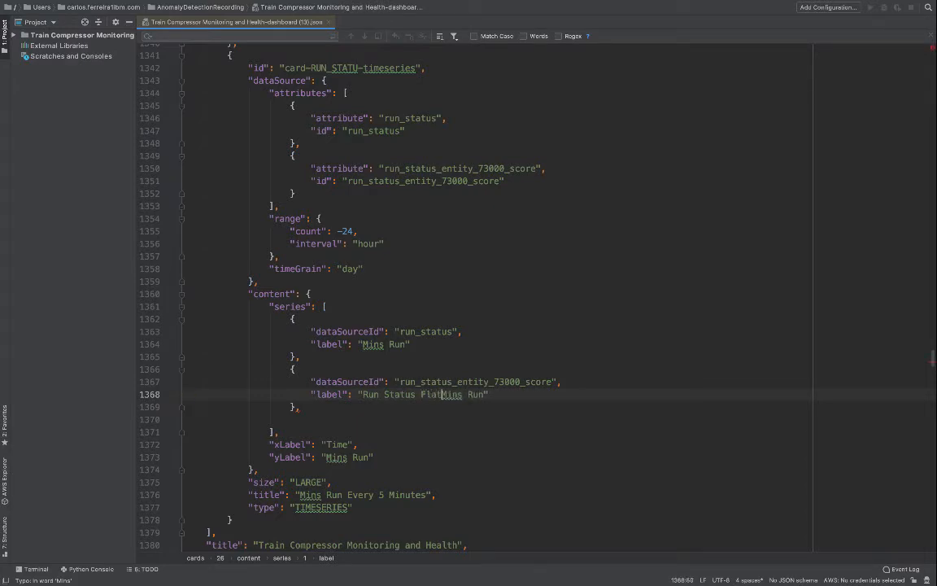
pyautogui.press('BackSpace')
pyautogui.press('BackSpace')
pyautogui.press('BackSpace')
pyautogui.press('BackSpace')
pyautogui.press('BackSpace')
pyautogui.press('BackSpace')
pyautogui.press('BackSpace')
pyautogui.press('BackSpace')
pyautogui.press('BackSpace')
pyautogui.press('BackSpace')
pyautogui.write('Anoma')
pyautogui.write('l')
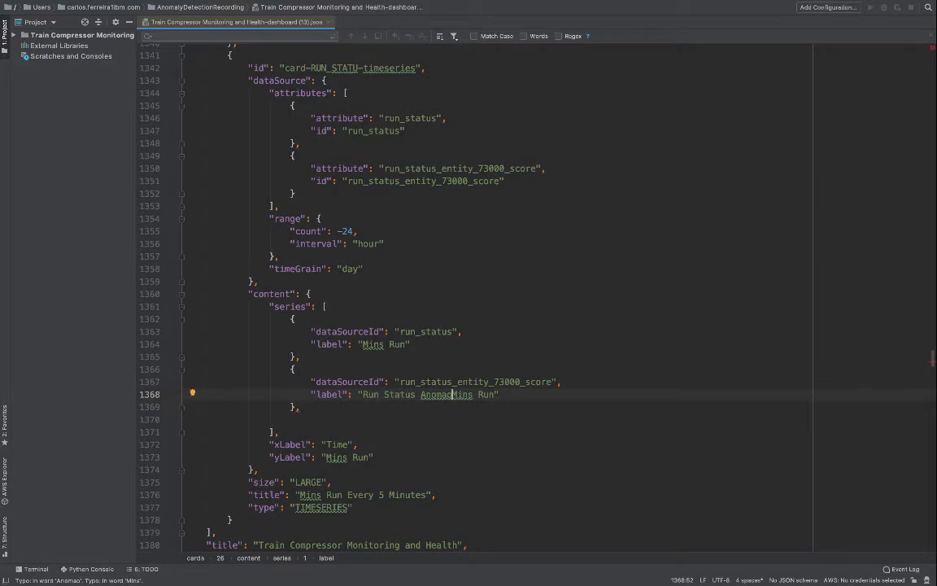
pyautogui.write('y S')
pyautogui.write('core Spect')
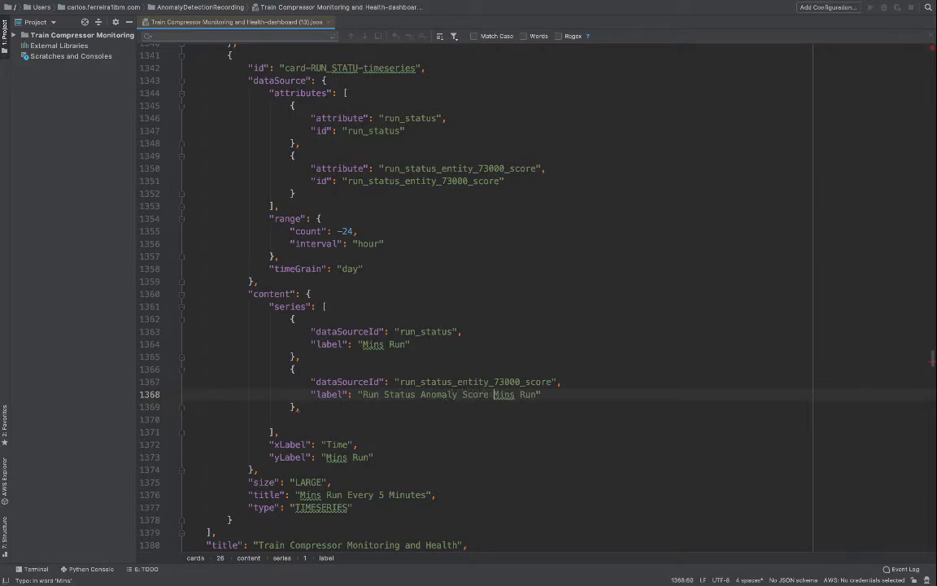
pyautogui.write('ral')
pyautogui.hotkey('shift', 'Right')
pyautogui.hotkey('shift', 'Right')
pyautogui.hotkey('shift', 'Right')
pyautogui.hotkey('shift', 'Right')
pyautogui.hotkey('shift', 'Right')
pyautogui.hotkey('shift', 'Right')
pyautogui.hotkey('shift', 'Right')
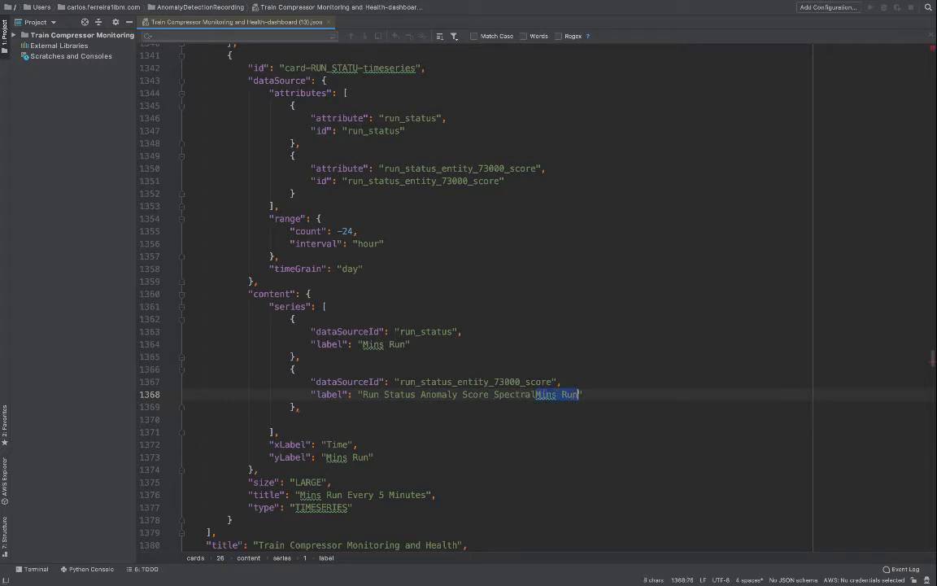
pyautogui.press('BackSpace')
# Step: Remove the trailing comma after the second series object
pyautogui.press('Down')
pyautogui.scroll(-1, 394, 399)
pyautogui.press('BackSpace')
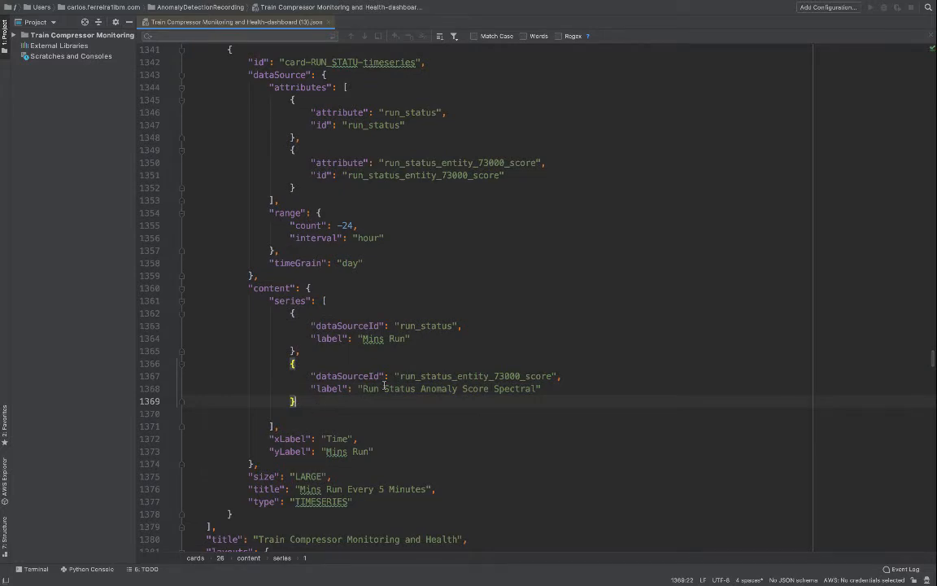
# Step: Save the edited dashboard JSON as a copy named Train Compressor Monitoring and Health-dashboard-runstatus.json
pyautogui.scroll(2, 384, 386)
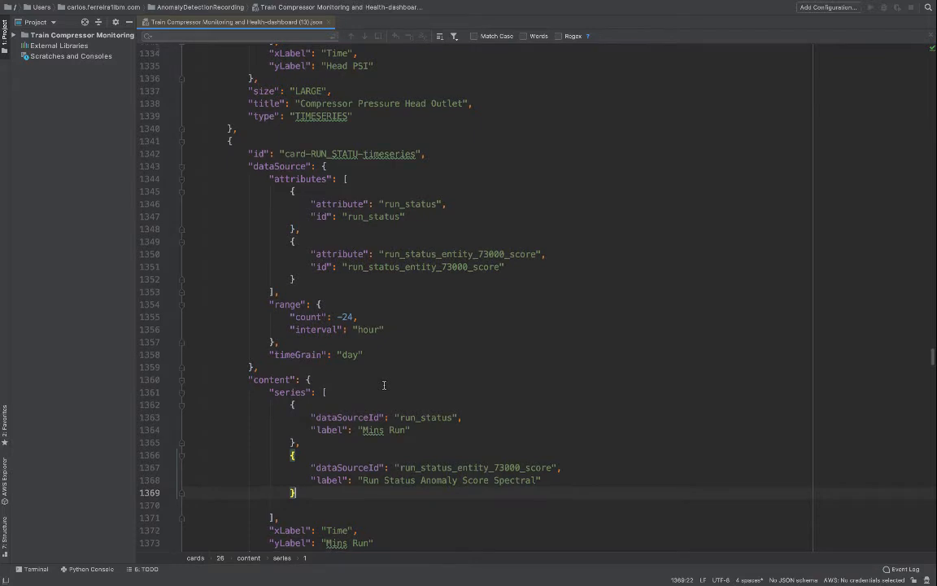
pyautogui.scroll(-2, 384, 385)
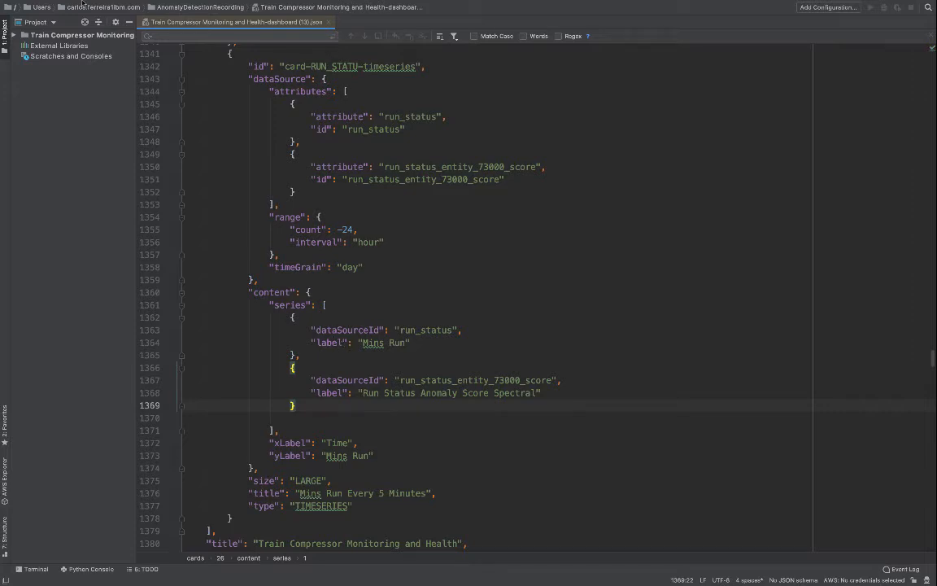
pyautogui.click(76, 5)
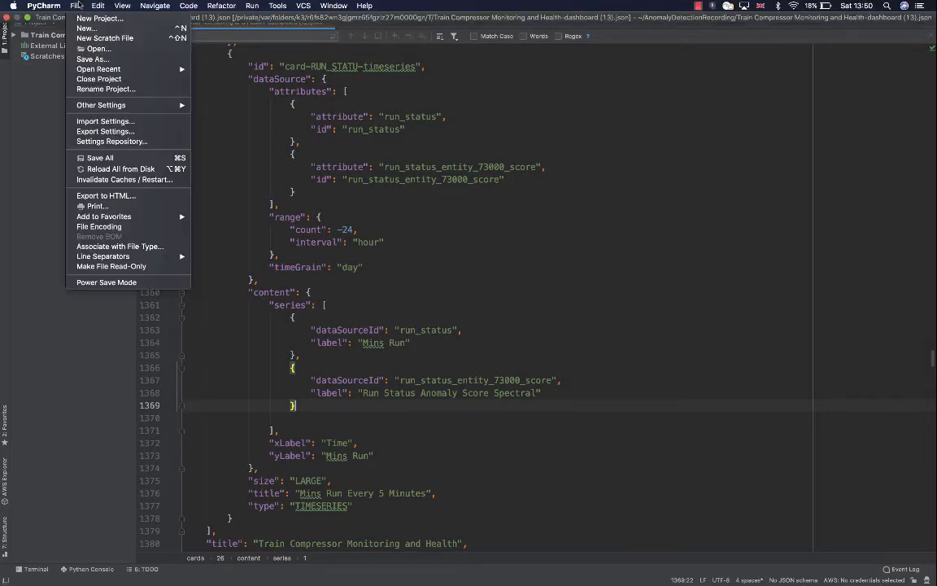
pyautogui.click(91, 58)
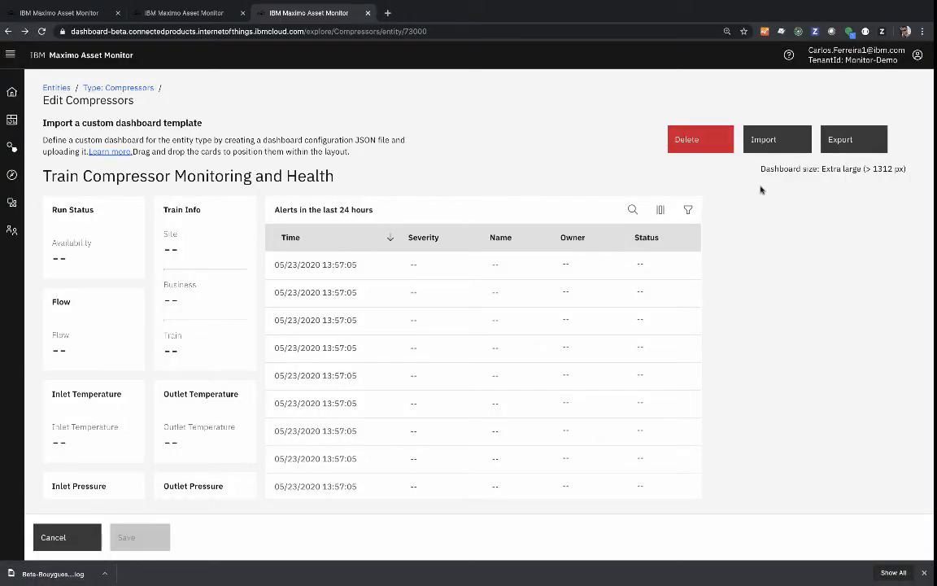
# Step: Import Train Compressor Monitoring and Health-dashboard-runstatus.json as the Compressors dashboard template in Maximo Asset Monitor and save the dashboard
pyautogui.click(769, 142)
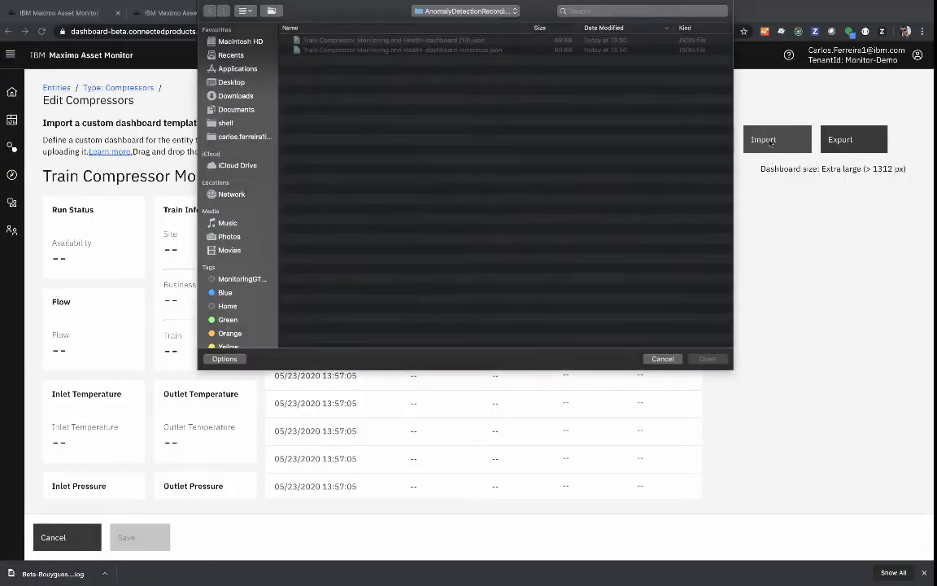
pyautogui.click(468, 50)
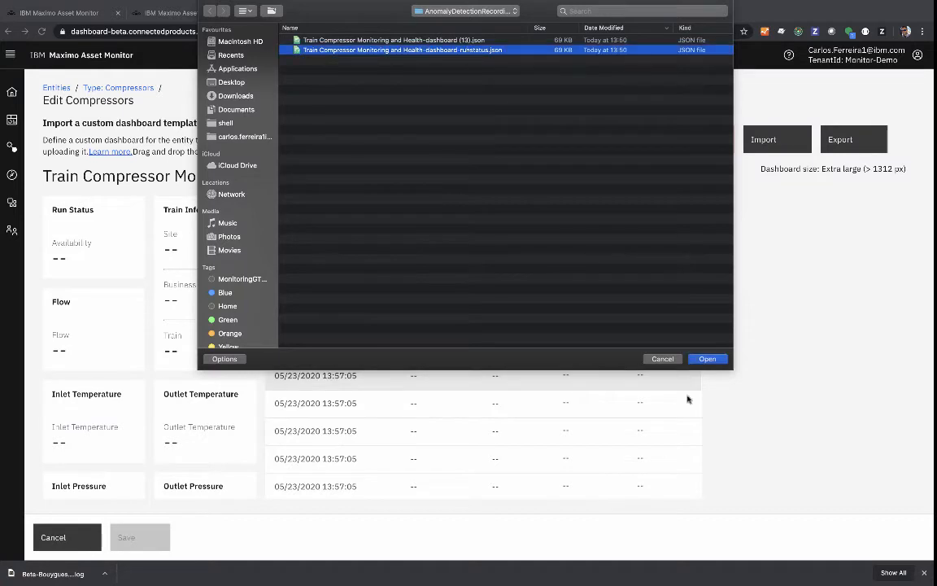
pyautogui.click(708, 360)
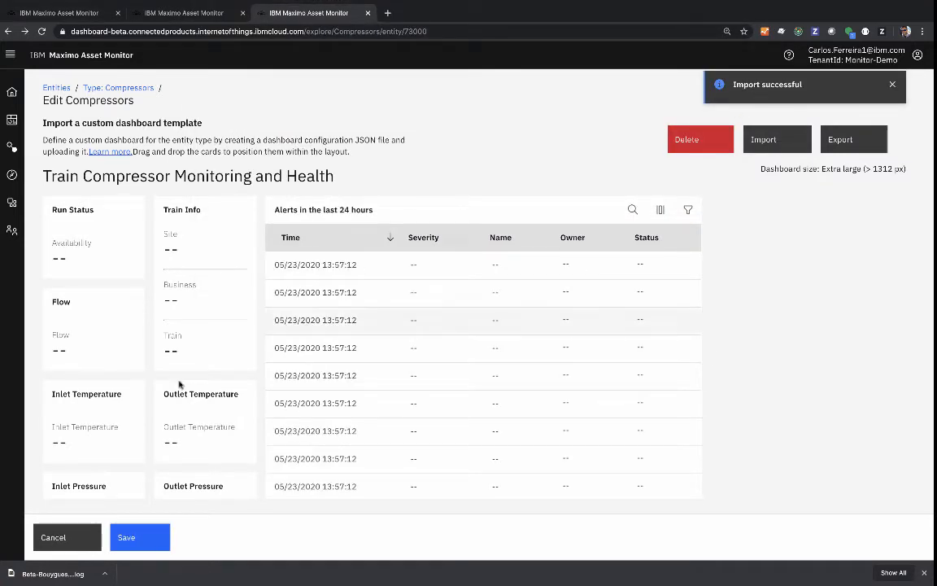
pyautogui.click(142, 531)
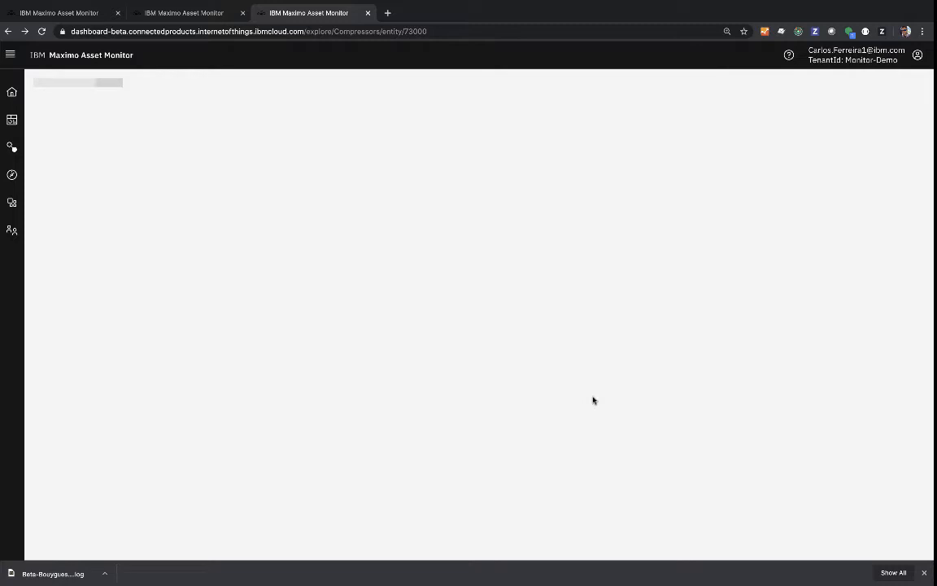
# Step: View the Mins Run Every 5 Minutes chart on compressor 73000's dashboard over the last 7 days and the last month
pyautogui.scroll(-10, 593, 400)
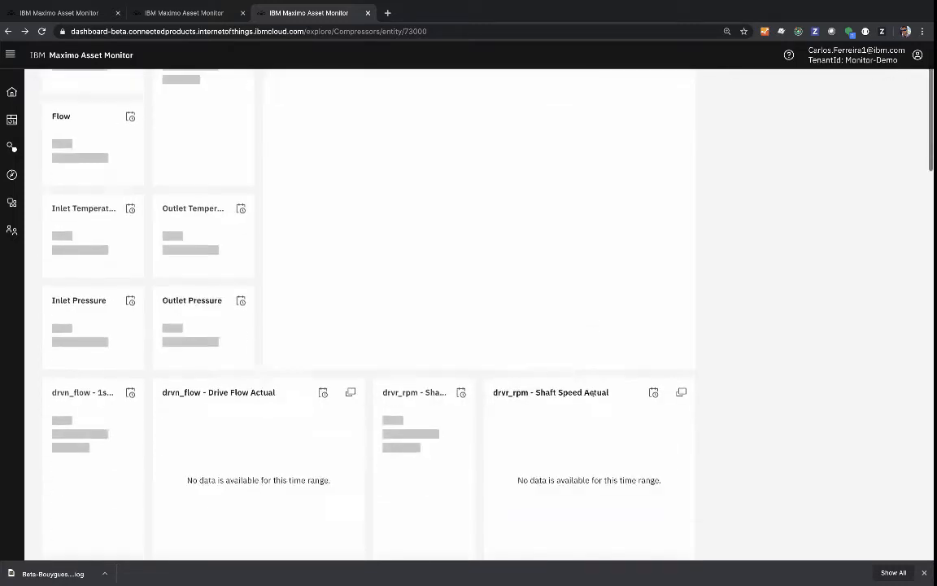
pyautogui.scroll(-15, 593, 401)
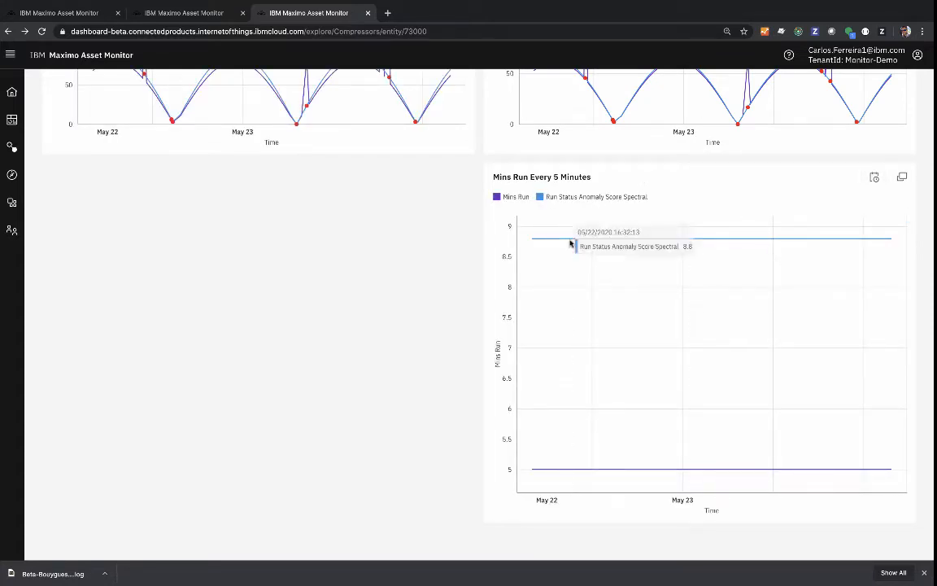
pyautogui.click(875, 177)
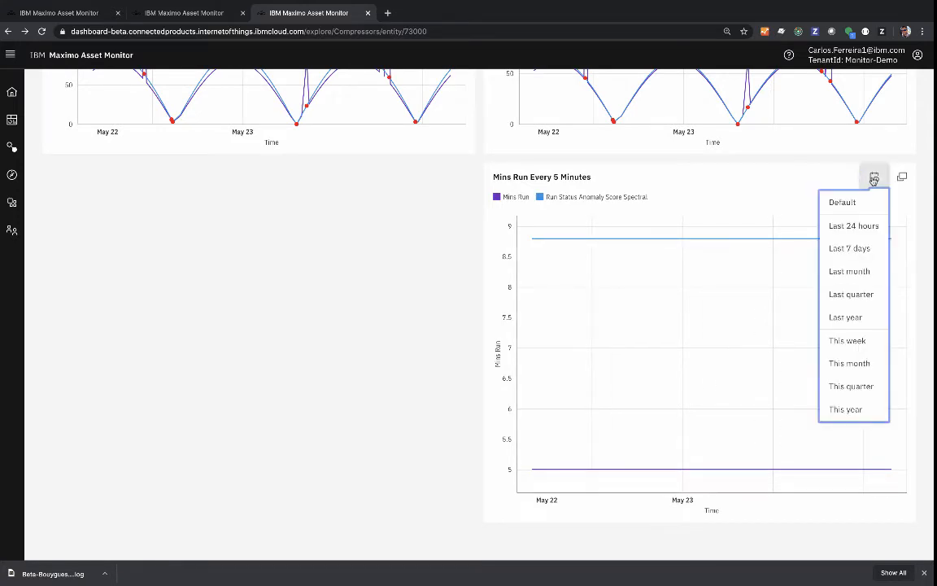
pyautogui.click(865, 259)
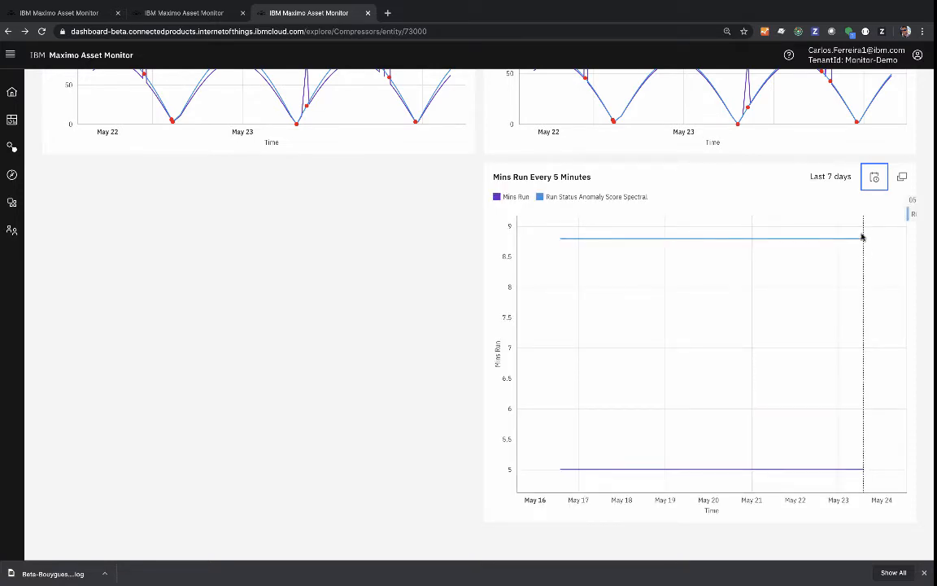
pyautogui.click(864, 178)
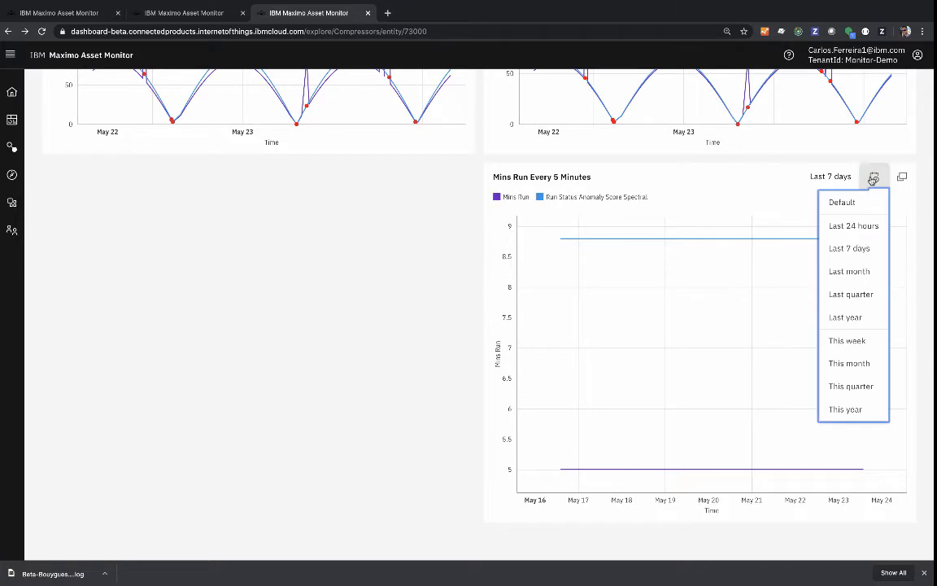
pyautogui.click(826, 268)
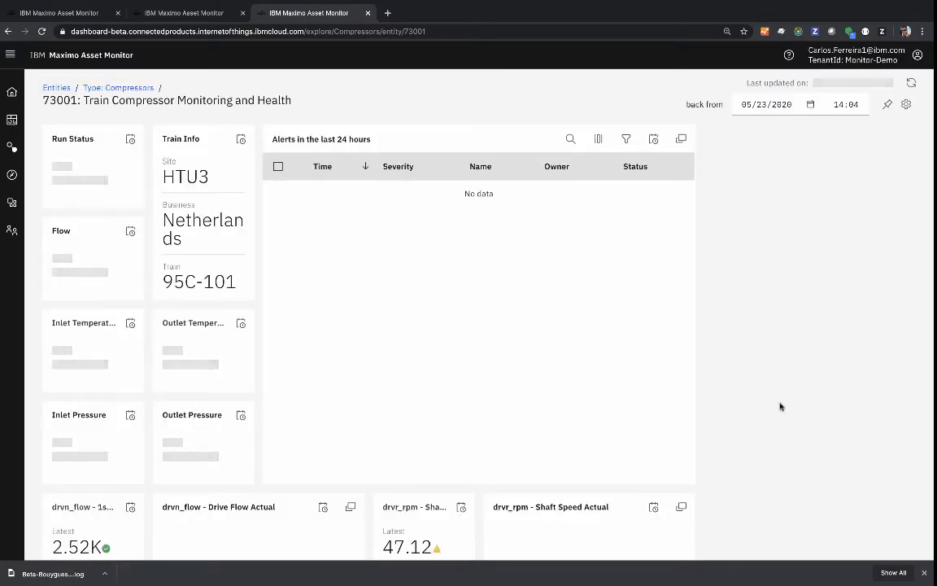
# Step: Examine the Mins Run Every 5 Minutes chart on compressor 73001's dashboard
pyautogui.scroll(-8, 780, 406)
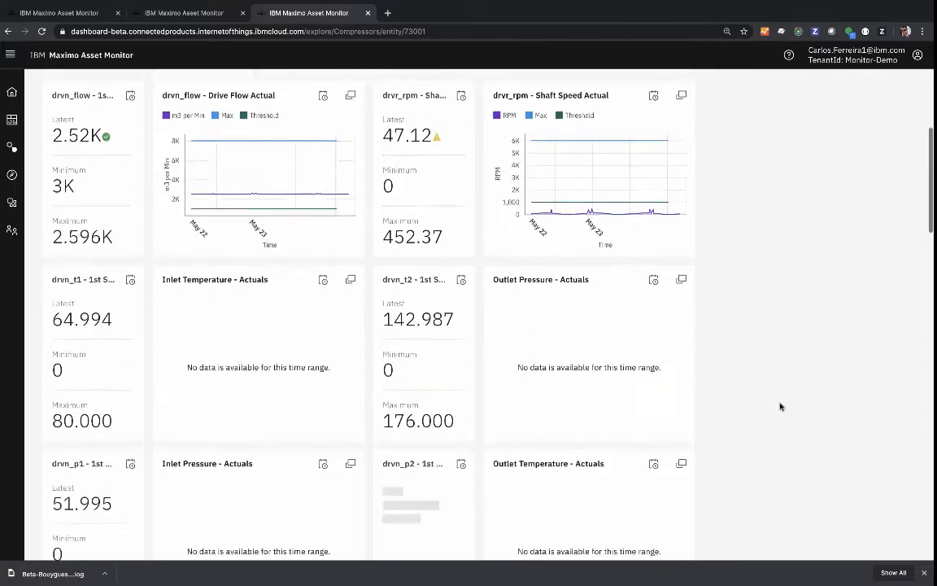
pyautogui.scroll(-10, 779, 406)
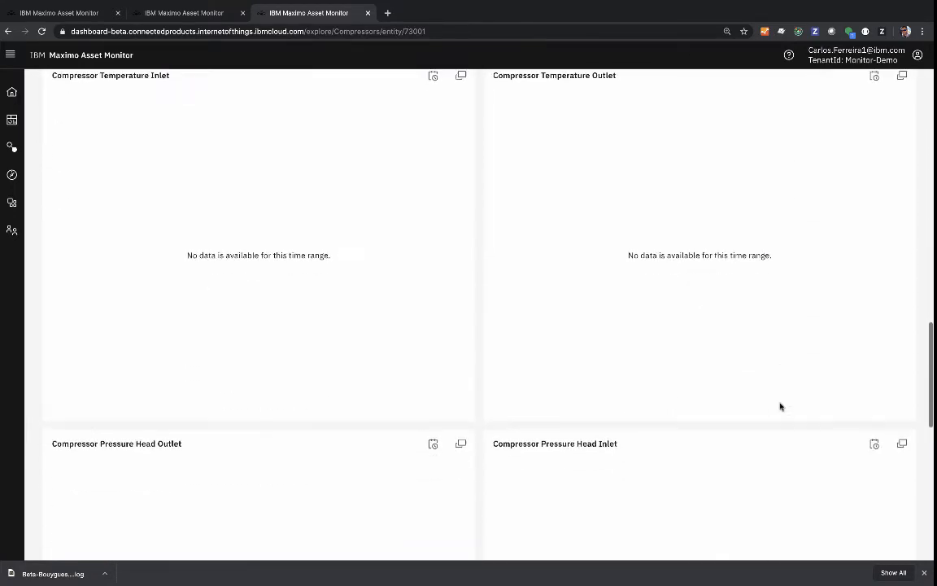
pyautogui.scroll(-5, 780, 406)
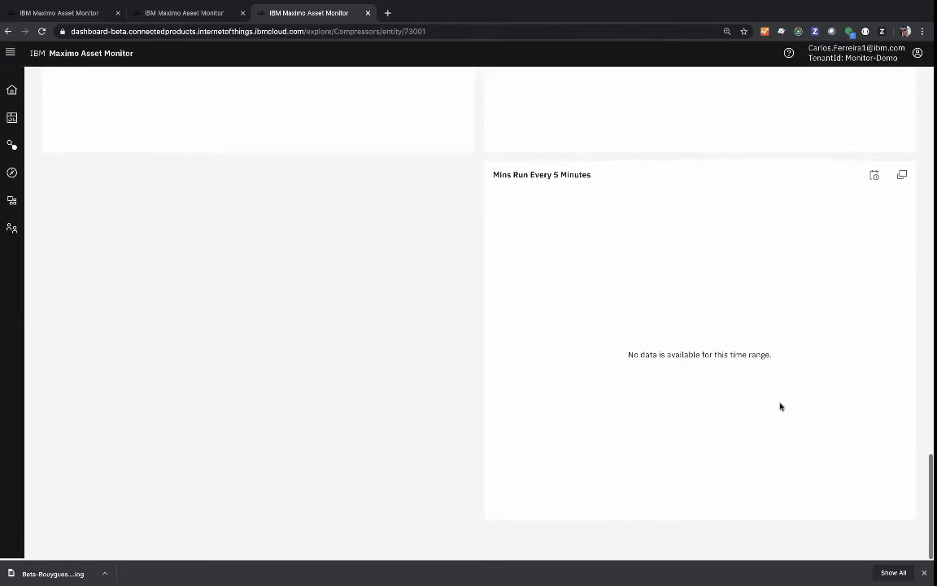
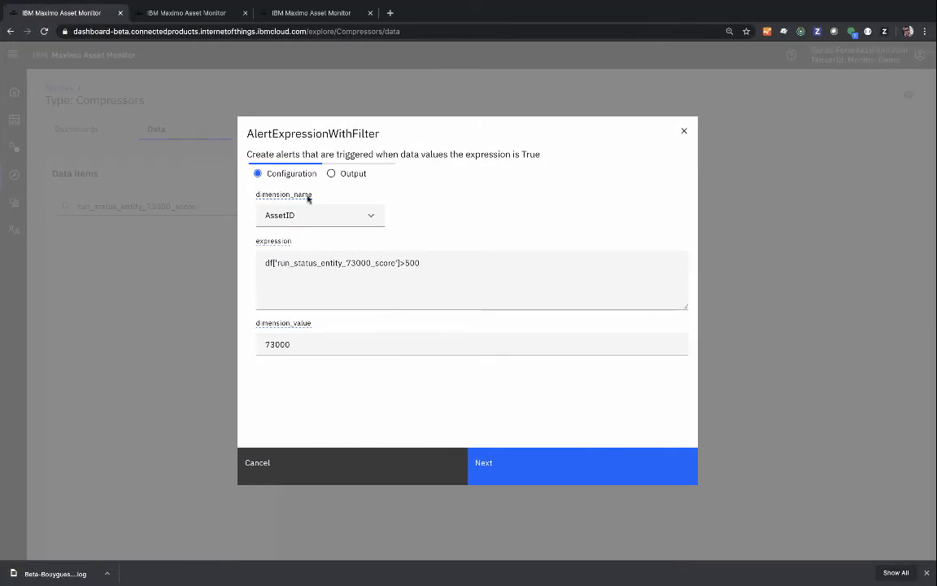
# Step: Review the AlertExpressionWithFilter configuration with AssetID, df['run_status_entity_73000_score']>500 and dimension value 73000, and proceed to its output settings
pyautogui.moveTo(301, 204)
pyautogui.click(374, 215)
pyautogui.click(453, 188)
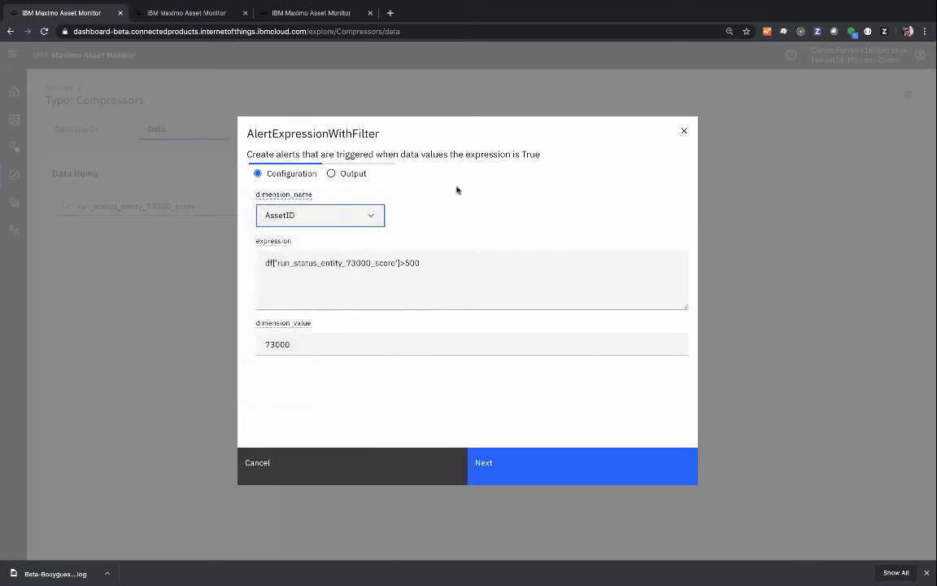
pyautogui.click(390, 266)
pyautogui.moveTo(427, 261); pyautogui.dragTo(237, 257)
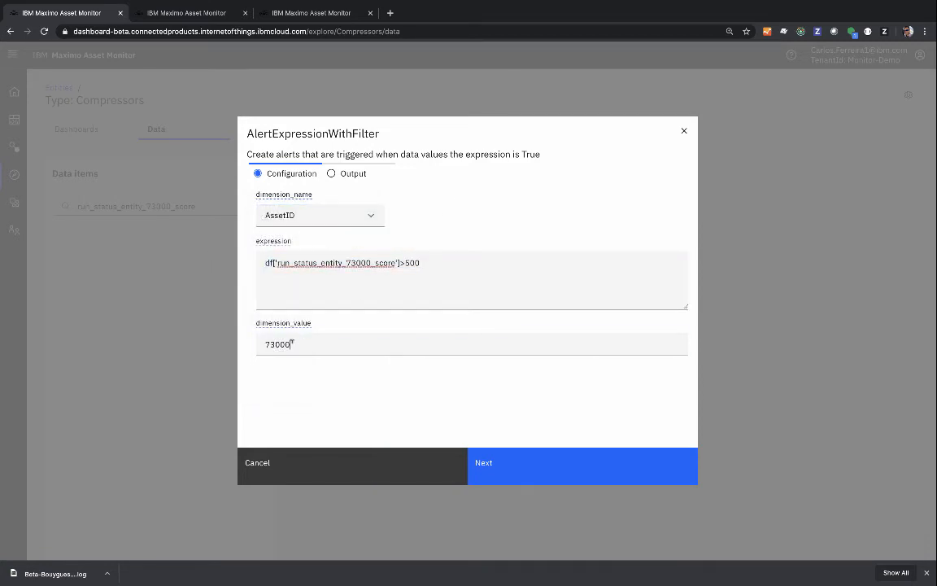
pyautogui.click(290, 344)
pyautogui.click(503, 457)
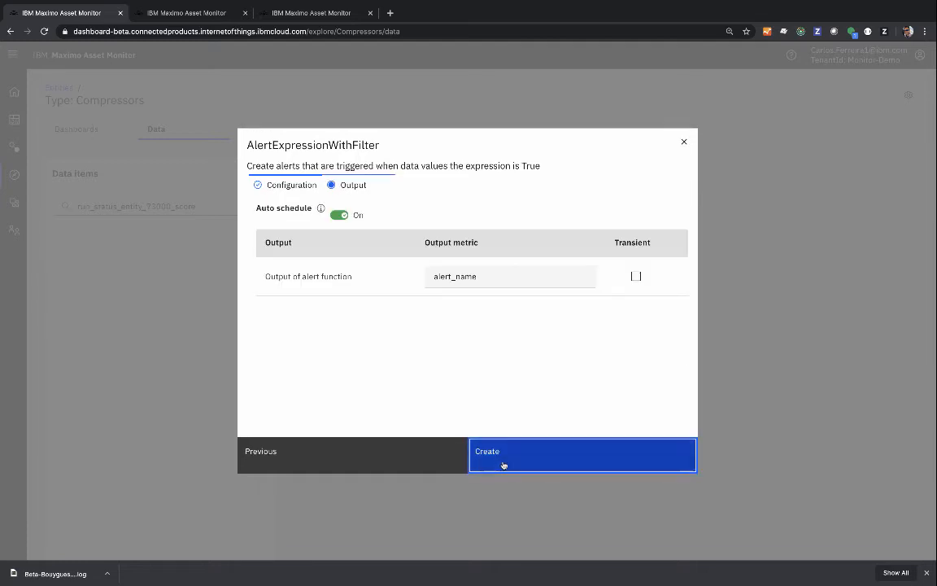
# Step: Name the alert's output metric run_status_entity_73000_alert and create the alert
pyautogui.doubleClick(455, 276)
pyautogui.write('run_status_entity_73000_alert')
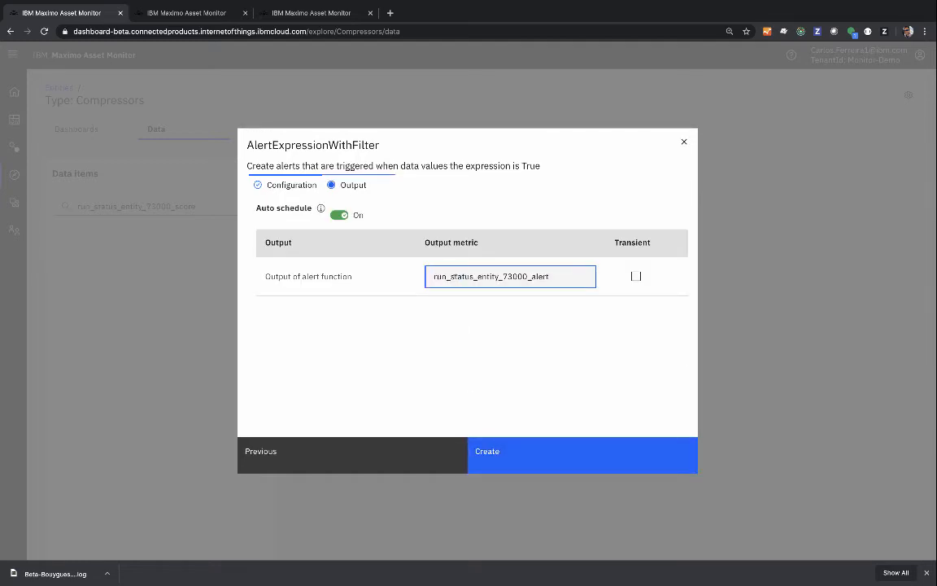
pyautogui.click(576, 462)
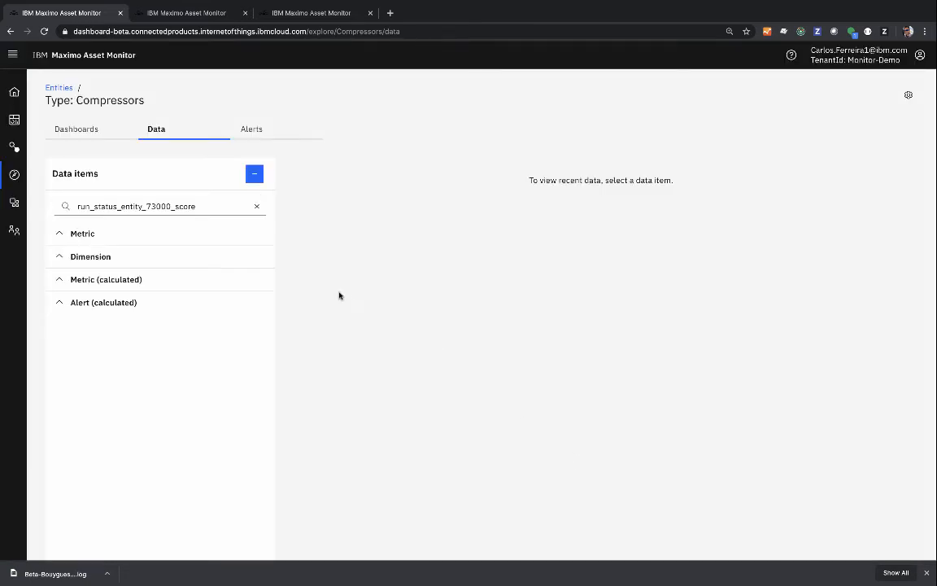
# Step: Search the Compressors data items for run_status_entity_73000_alert and open that calculated alert
pyautogui.click(203, 201)
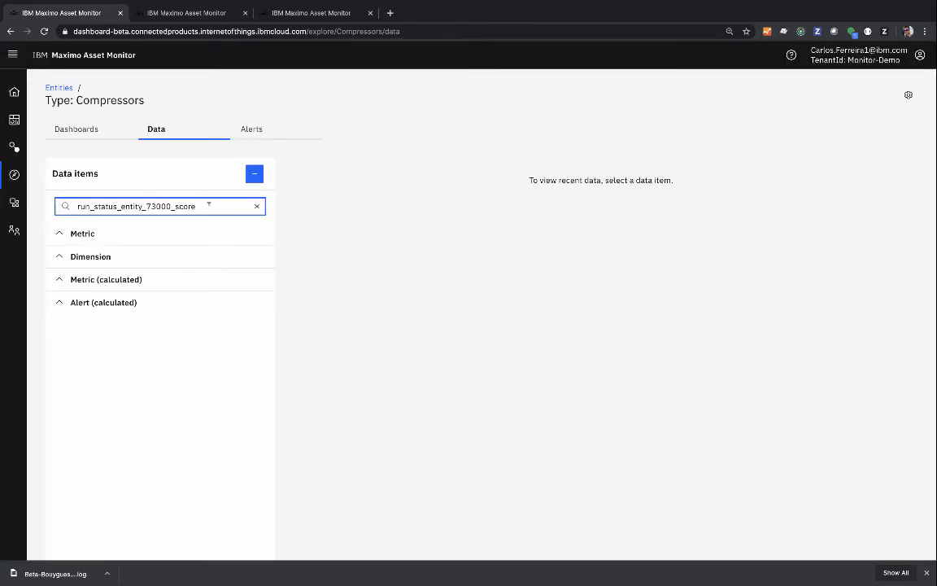
pyautogui.press('BackSpace')
pyautogui.press('BackSpace')
pyautogui.press('BackSpace')
pyautogui.press('BackSpace')
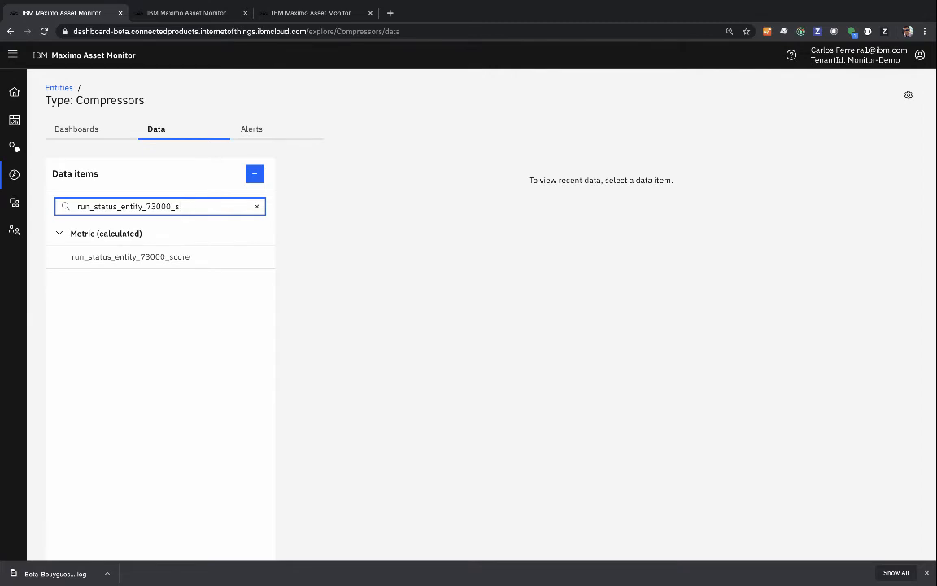
pyautogui.press('BackSpace')
pyautogui.write('alert')
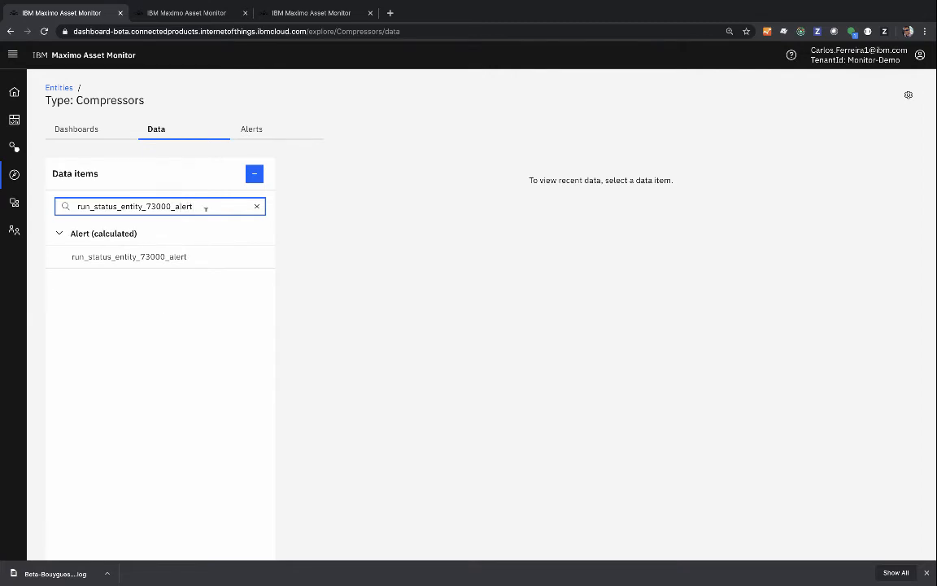
pyautogui.click(165, 257)
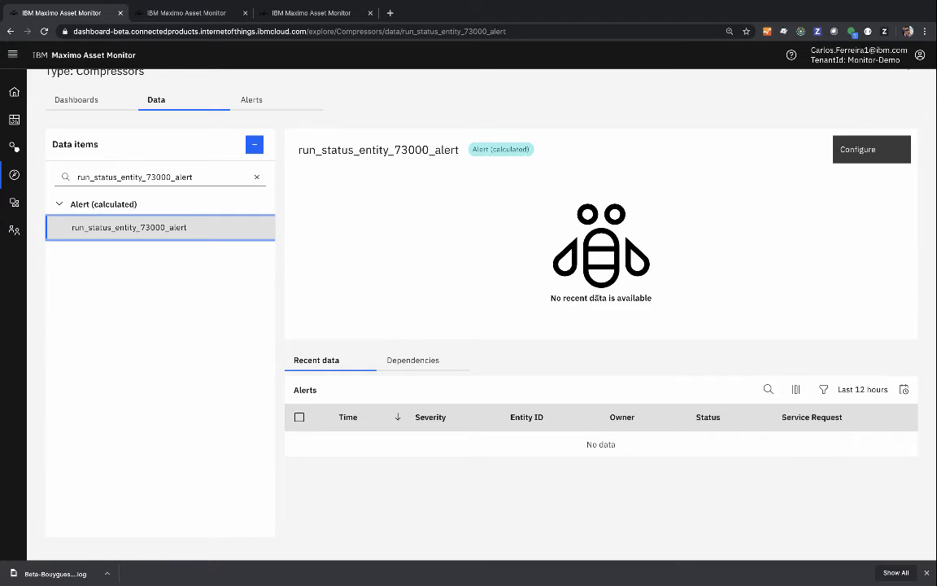
# Step: Switch to PyCharm and examine the dataSource of the card-RUN_STATU-timeseries card in the runstatus dashboard JSON
pyautogui.hotkey('ctrl', 'Right')
pyautogui.hotkey('ctrl', 'Right')
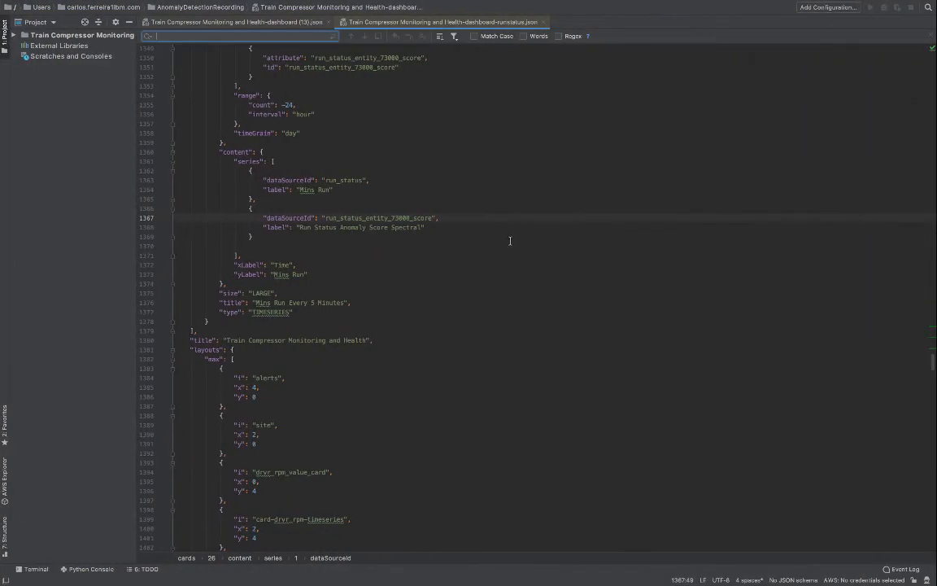
pyautogui.hotkey('ctrl', 'Right')
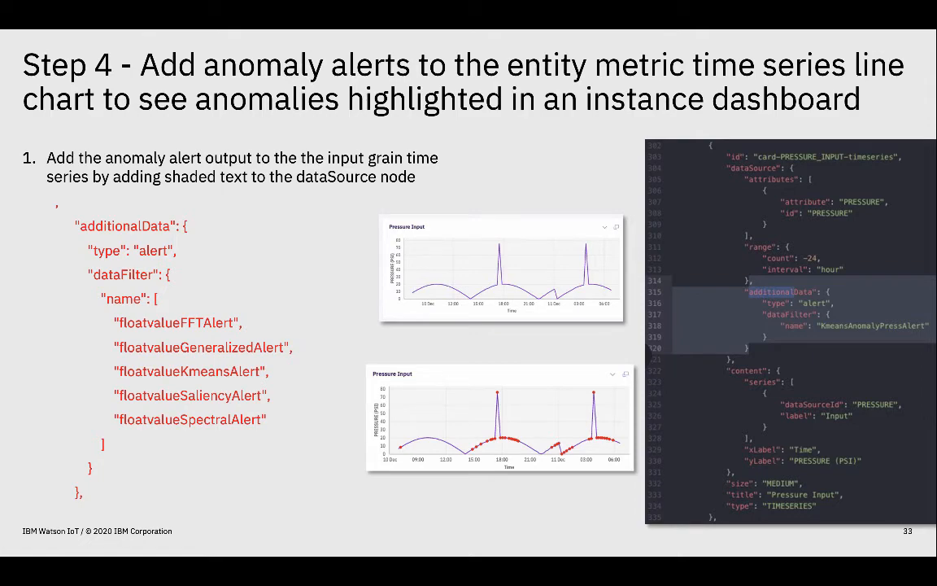
pyautogui.press('super+Tab')
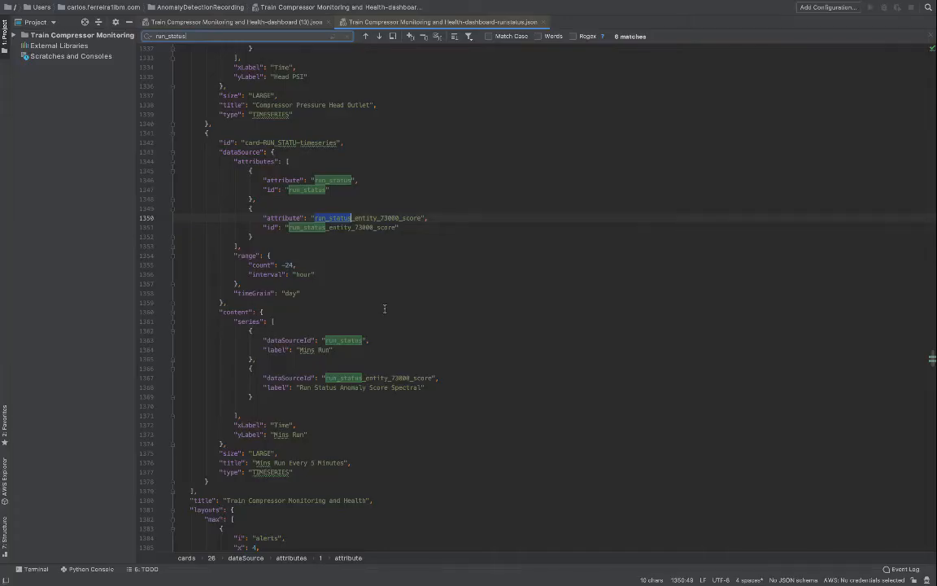
pyautogui.click(385, 310)
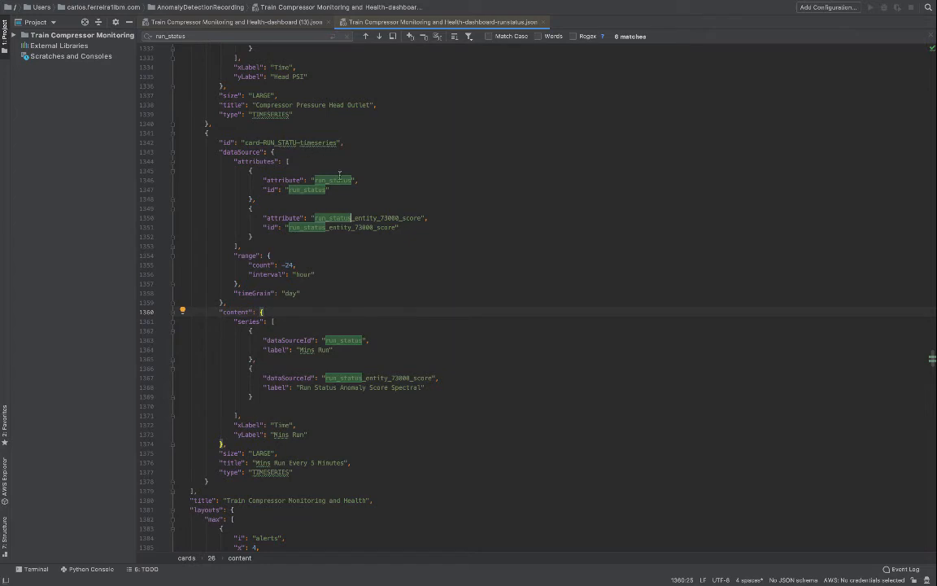
pyautogui.doubleClick(368, 218)
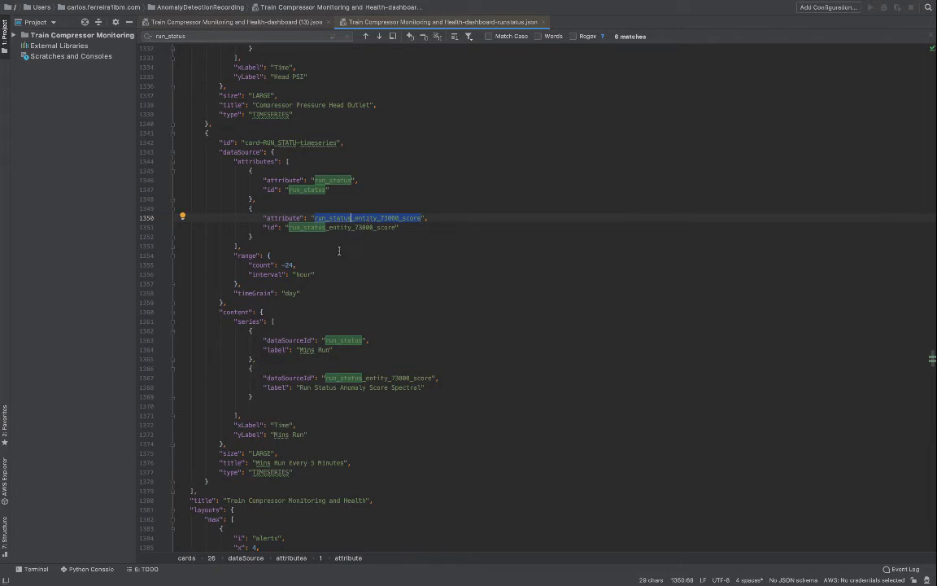
# Step: Copy the additionalData alert block for run_status_entity_73000_alert from Notes and paste it between range and timeGrain in the card's dataSource in PyCharm
pyautogui.hotkey('ctrl', 'Left')
pyautogui.moveTo(17, 241); pyautogui.dragTo(89, 308)
pyautogui.hotkey('ctrl', 'c')
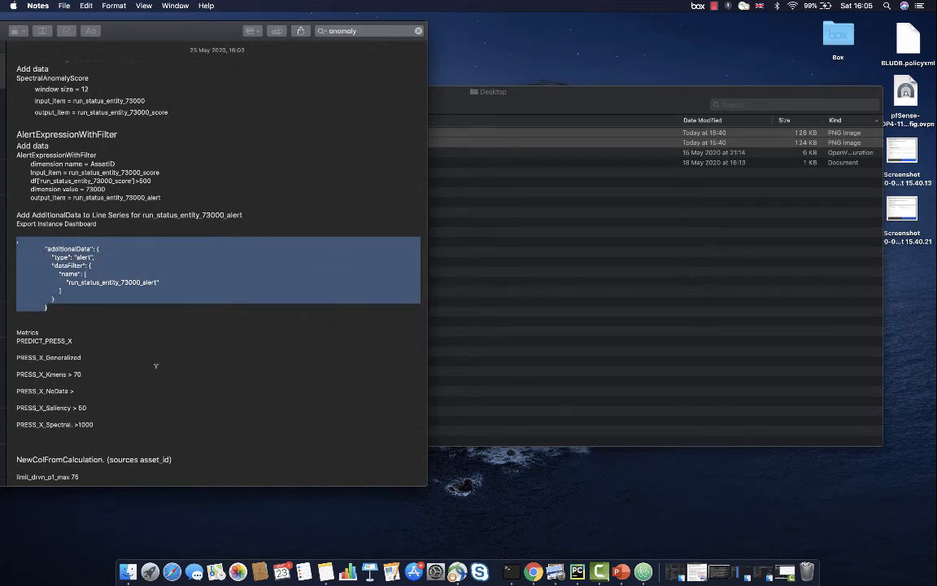
pyautogui.hotkey('ctrl', 'Right')
pyautogui.click(253, 284)
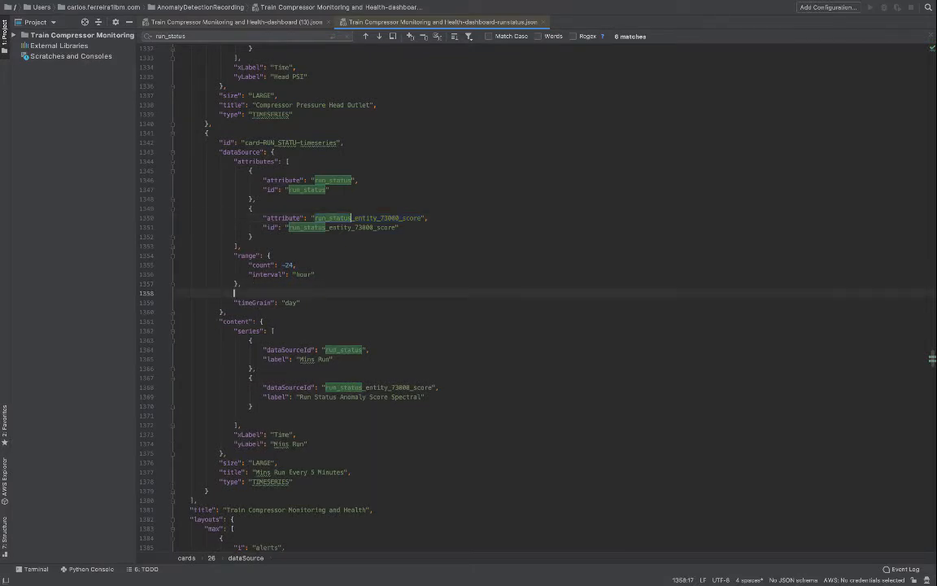
pyautogui.hotkey('ctrl', 'v')
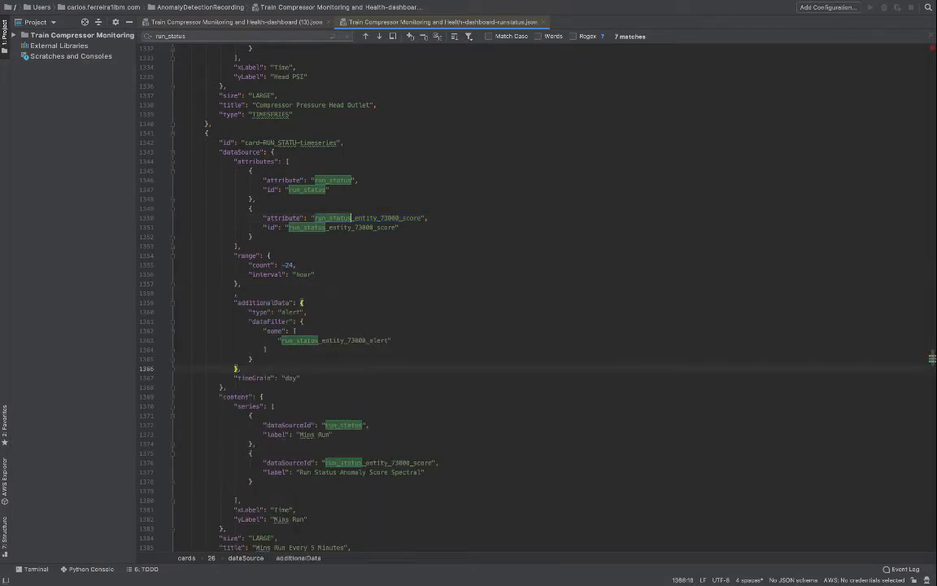
# Step: Remove the stray comma line after range and the timeGrain entry with its preceding comma from the card's dataSource, and save the JSON
pyautogui.click(300, 284)
pyautogui.press('Delete')
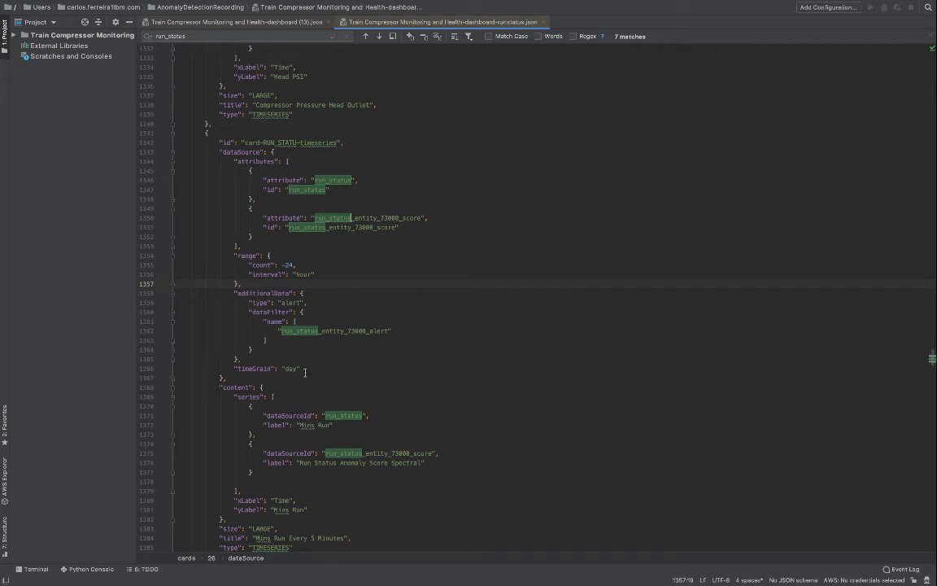
pyautogui.moveTo(302, 368); pyautogui.dragTo(173, 369)
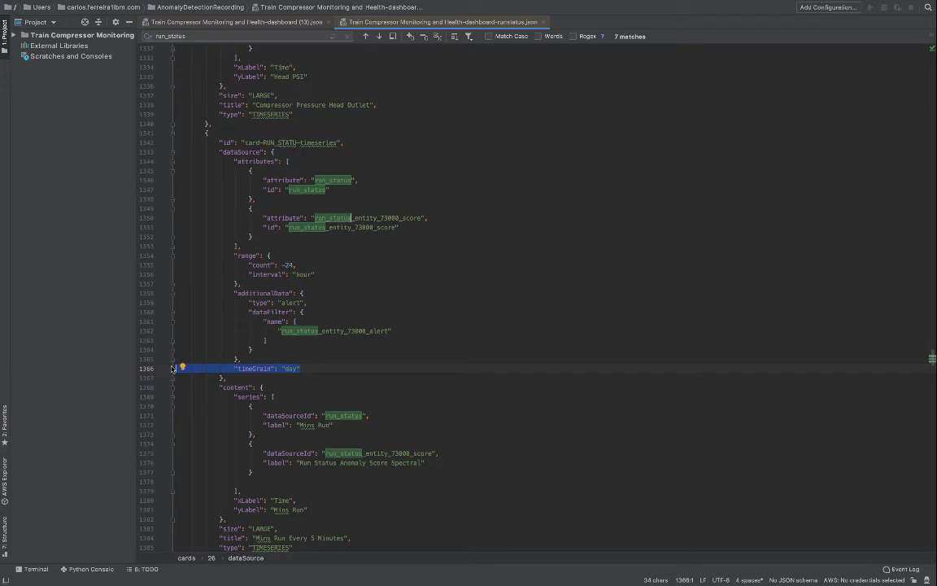
pyautogui.press('BackSpace')
pyautogui.press('BackSpace')
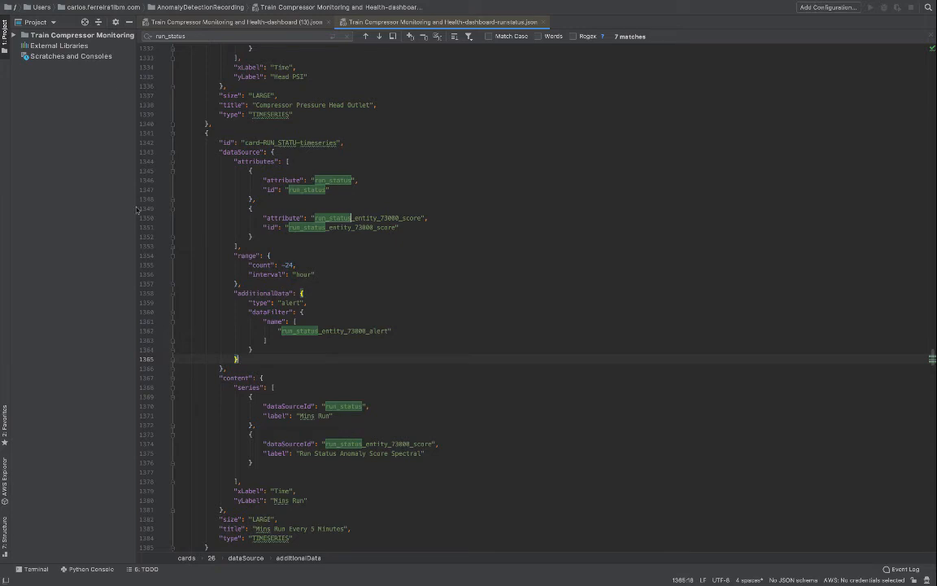
pyautogui.click(76, 6)
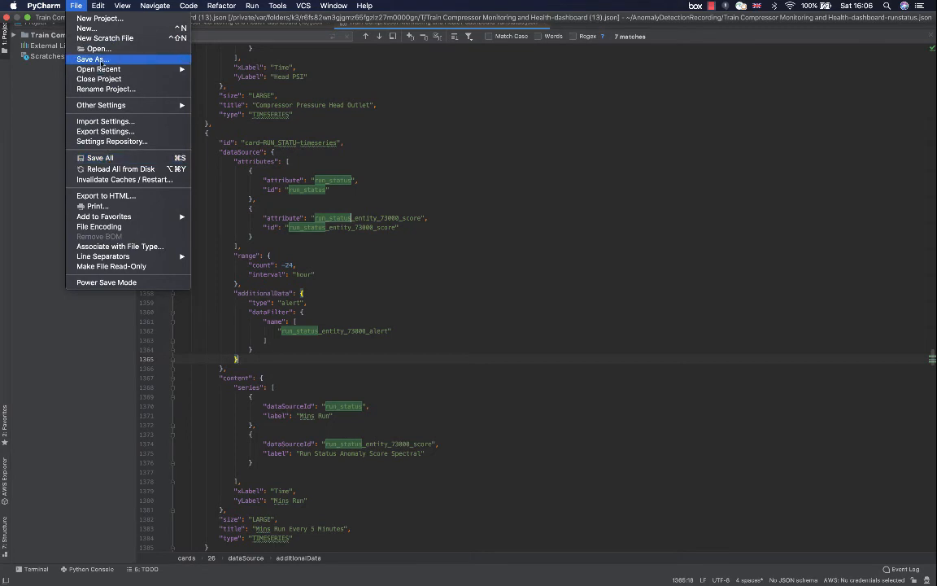
pyautogui.click(373, 119)
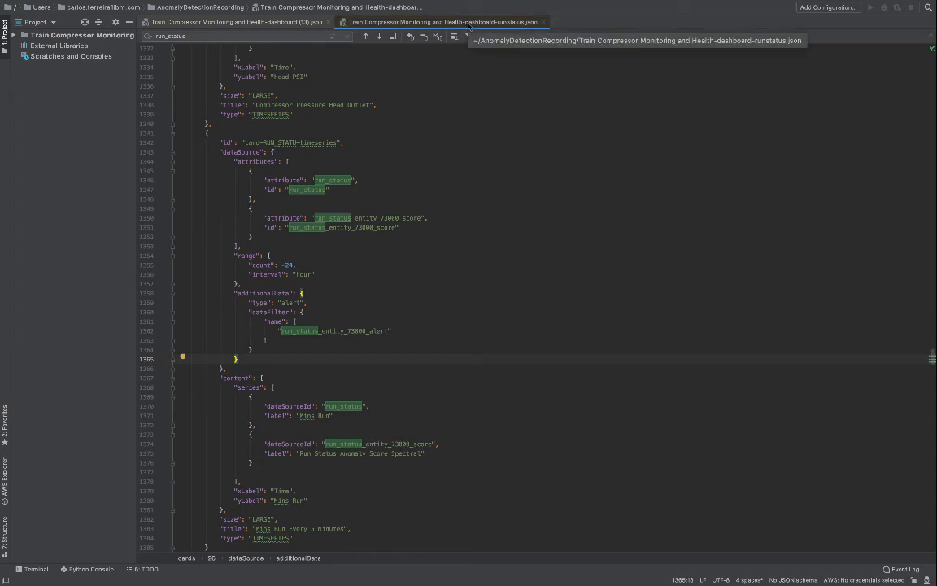
# Step: Switch to Maximo Asset Monitor, import Train Compressor Monitoring and Health-dashboard-runstatus.json as the Compressors dashboard template, and save the dashboard
pyautogui.hotkey('ctrl', 'Right')
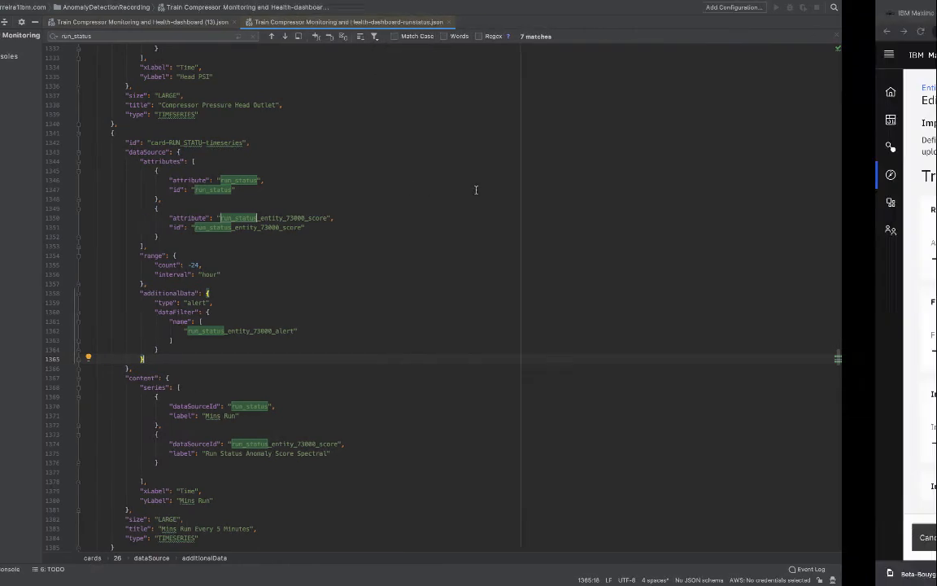
pyautogui.click(769, 140)
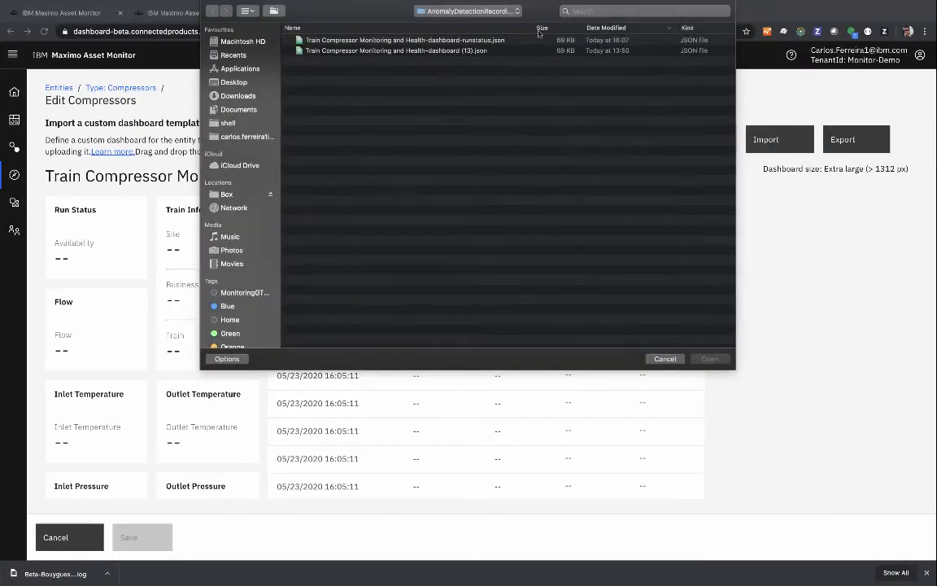
pyautogui.click(495, 41)
pyautogui.click(709, 359)
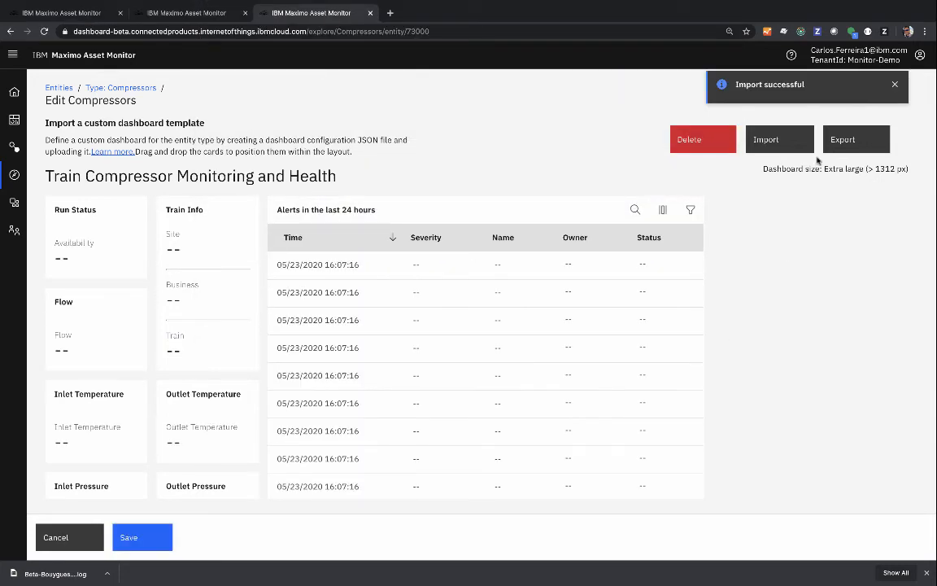
pyautogui.click(154, 541)
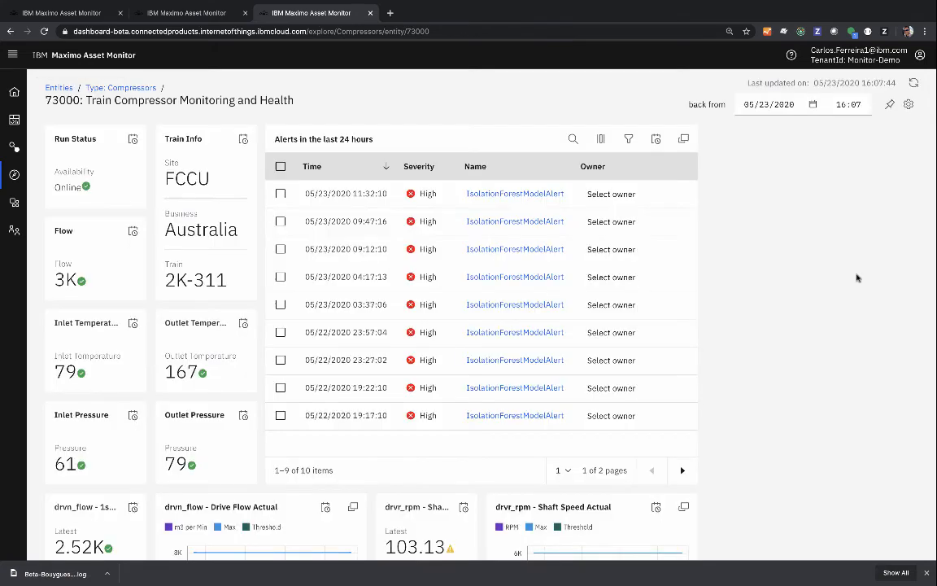
# Step: Examine the last month of the Mins Run Every 5 Minutes chart, isolating the Run Status Anomaly Score Spectral and Mins Run series in turn
pyautogui.scroll(-5, 859, 325)
pyautogui.scroll(-13, 860, 355)
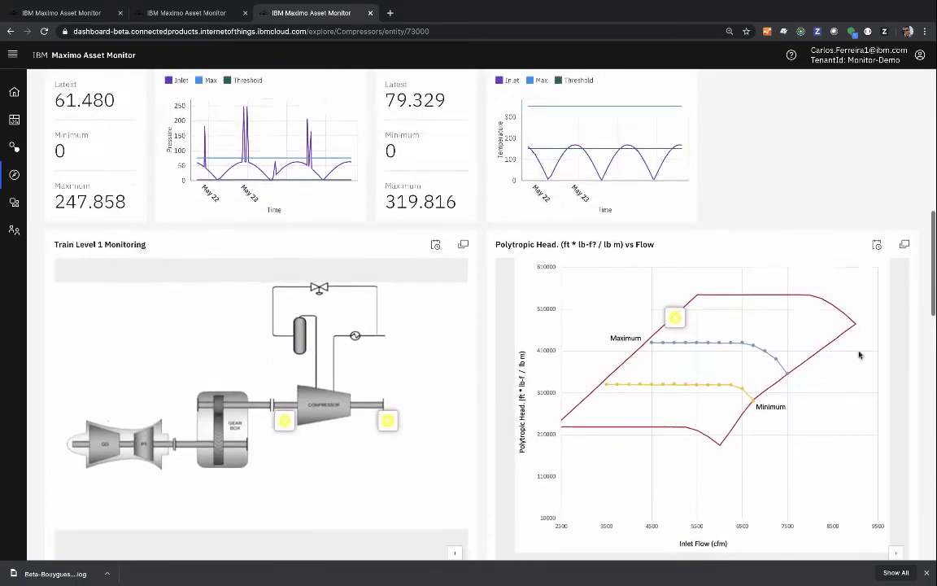
pyautogui.scroll(-7, 860, 355)
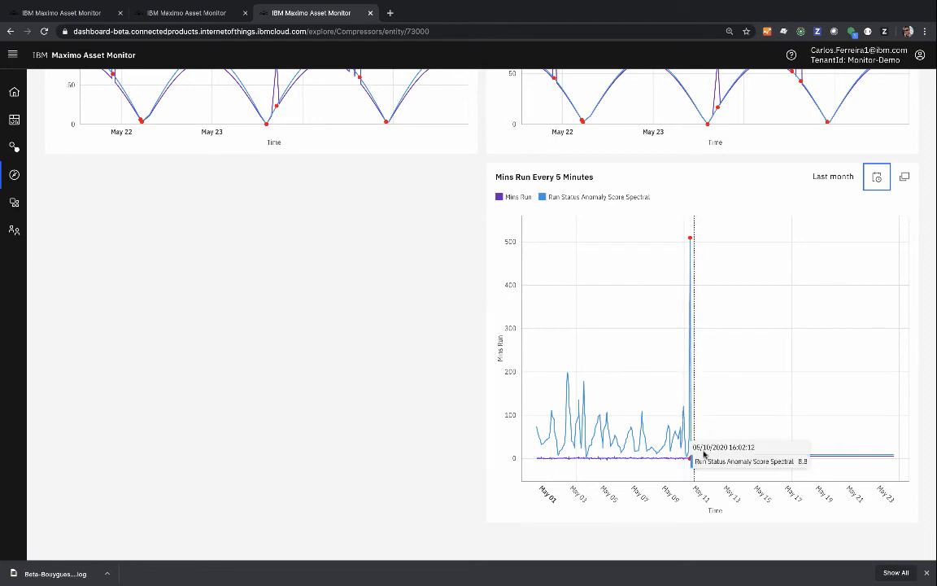
pyautogui.click(579, 198)
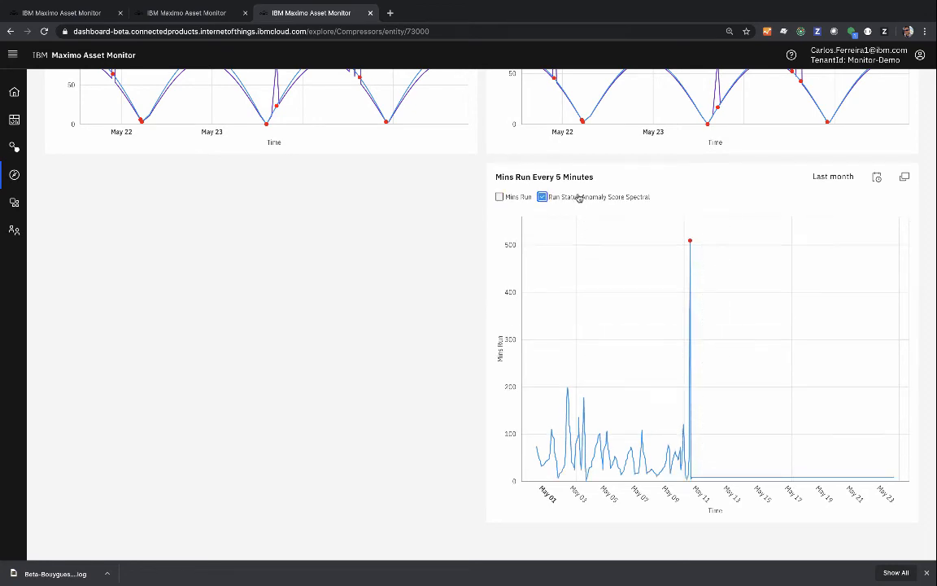
pyautogui.click(510, 197)
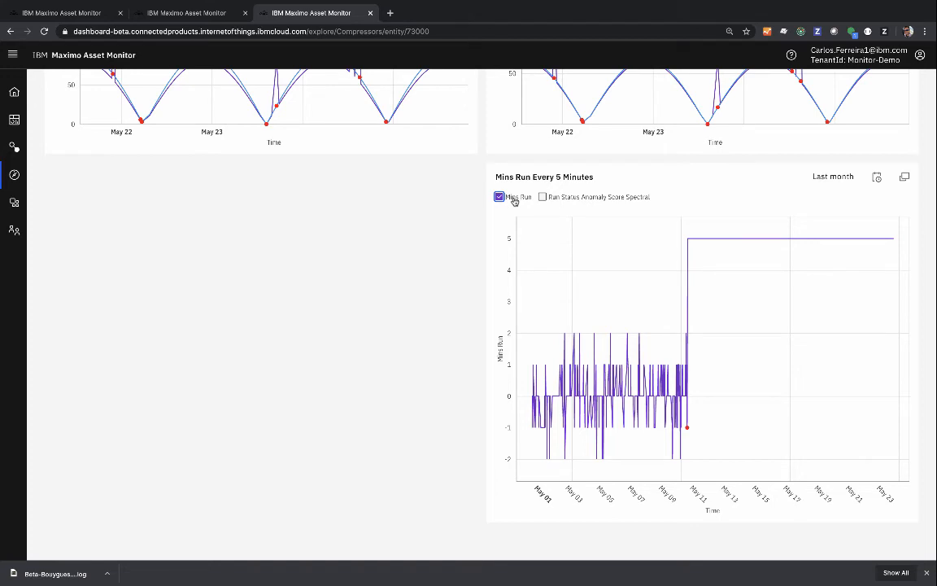
pyautogui.click(514, 199)
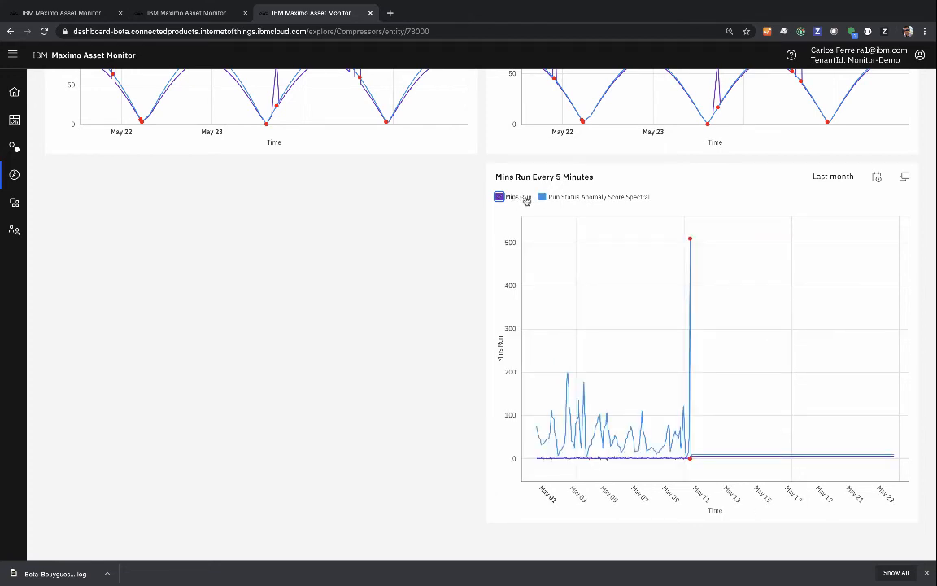
pyautogui.click(527, 200)
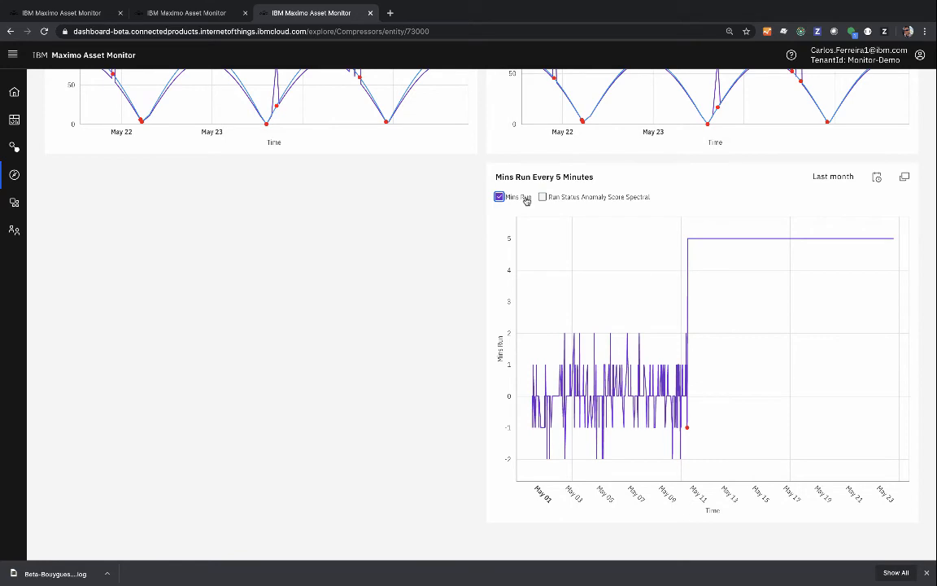